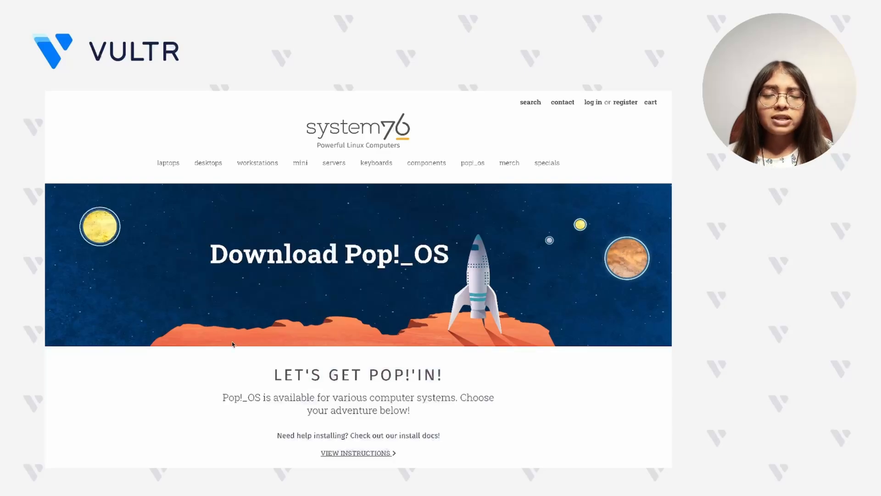
- Copy the link address of the Pop!_OS 22.04 LTS ISO download on the System76 page
scroll(233, 343, "down", 3)
scroll(233, 344, "down", 4)
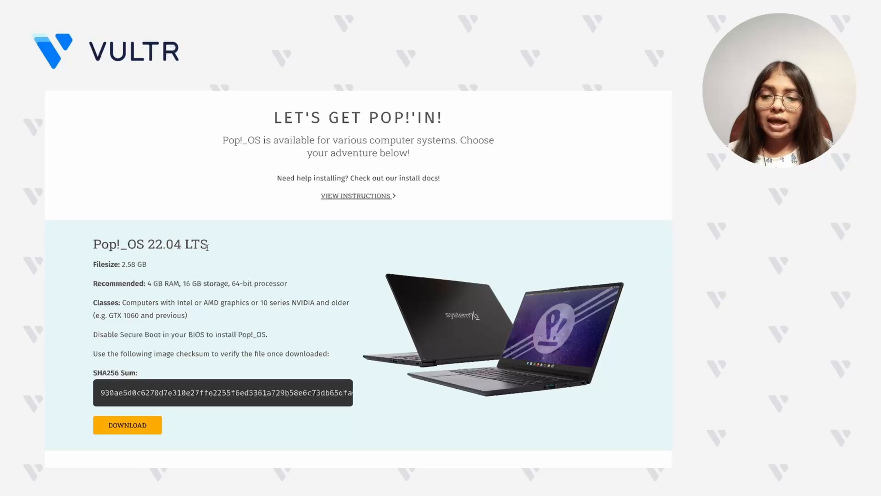
left_click_drag(206, 247, 93, 244)
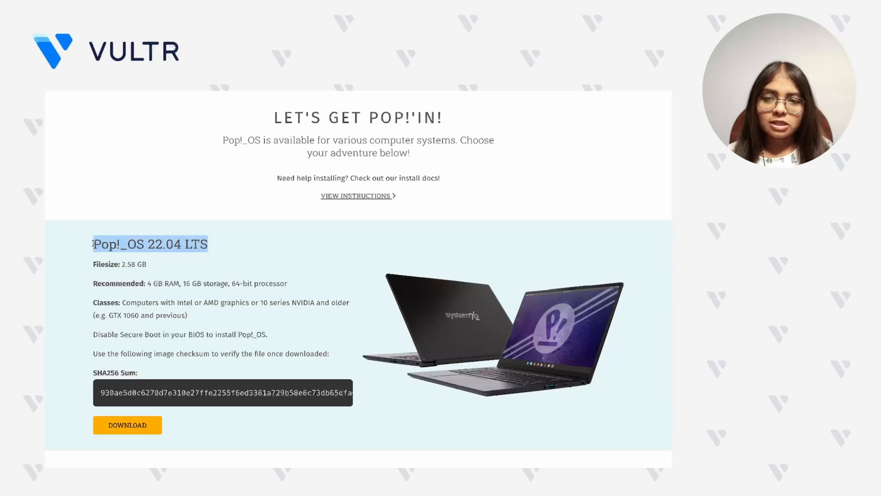
left_click(61, 298)
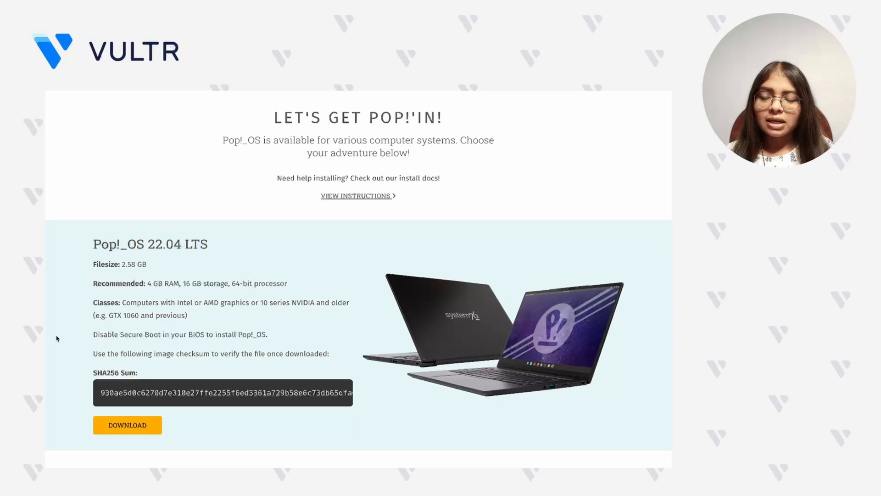
right_click(110, 429)
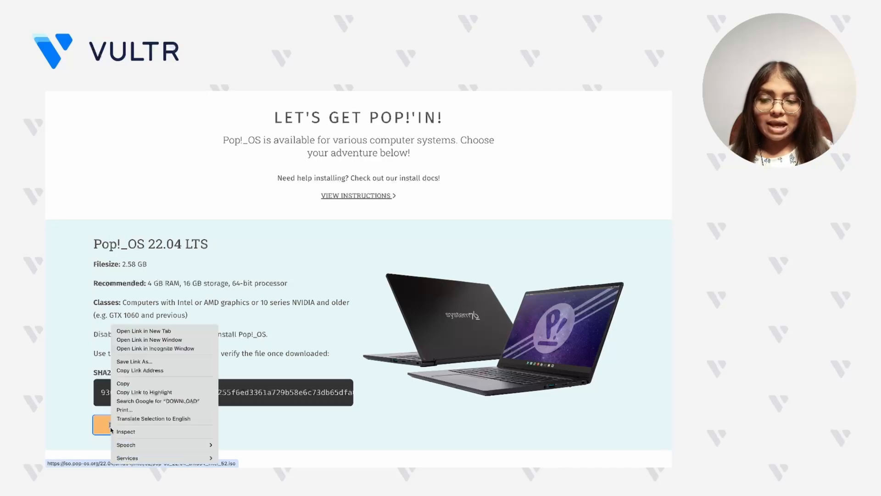
left_click(133, 370)
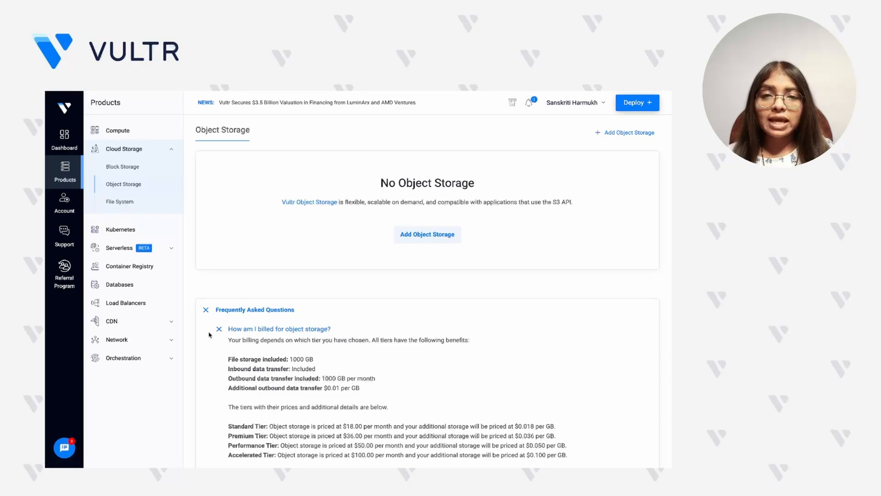
- In the Vultr console, go to the ISOs under Orchestration and open the form for adding a new ISO
left_click(134, 359)
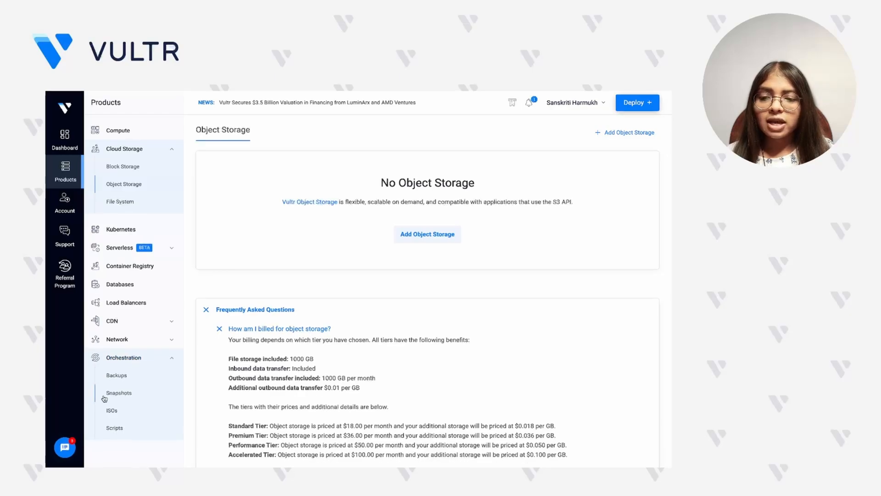
left_click(112, 410)
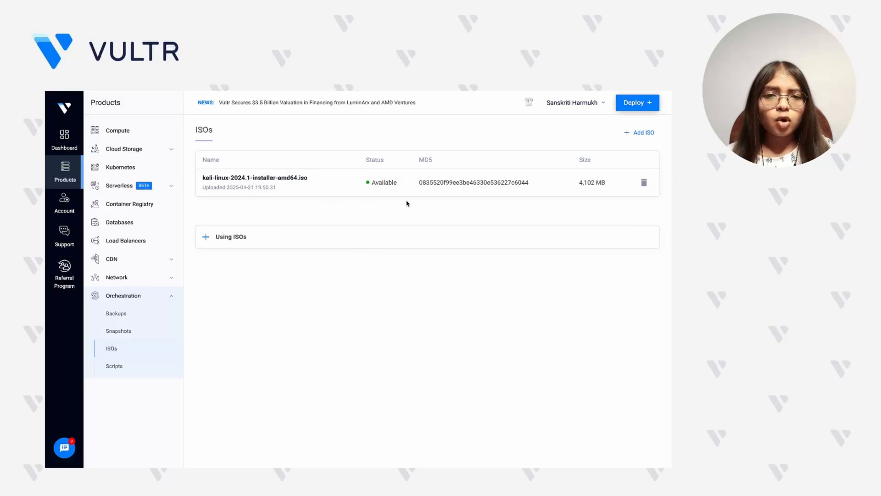
left_click(635, 133)
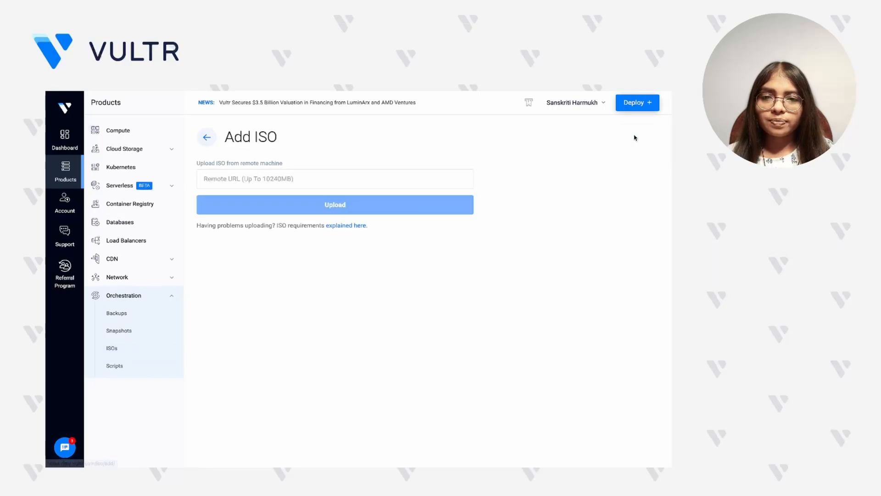
left_click(457, 181)
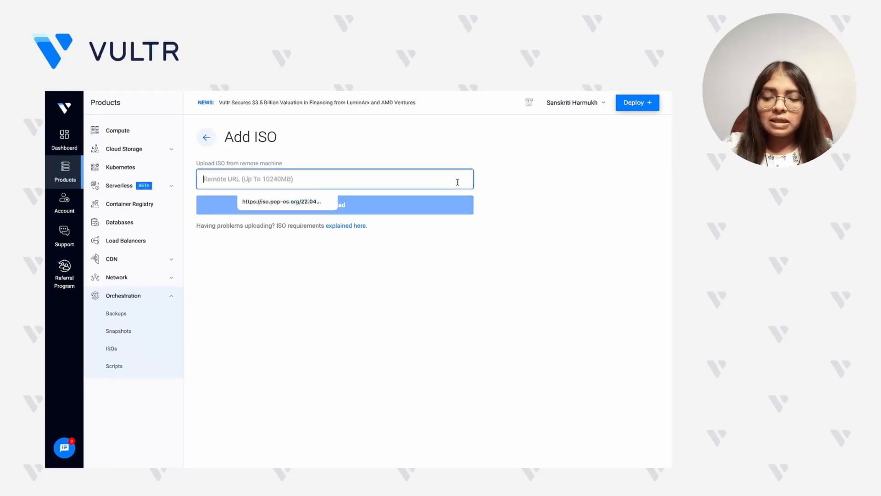
type("https://iso.pop-os.org/22.04/amd64/intel/52/pop-os_22.04_amd64_intel_52.iso")
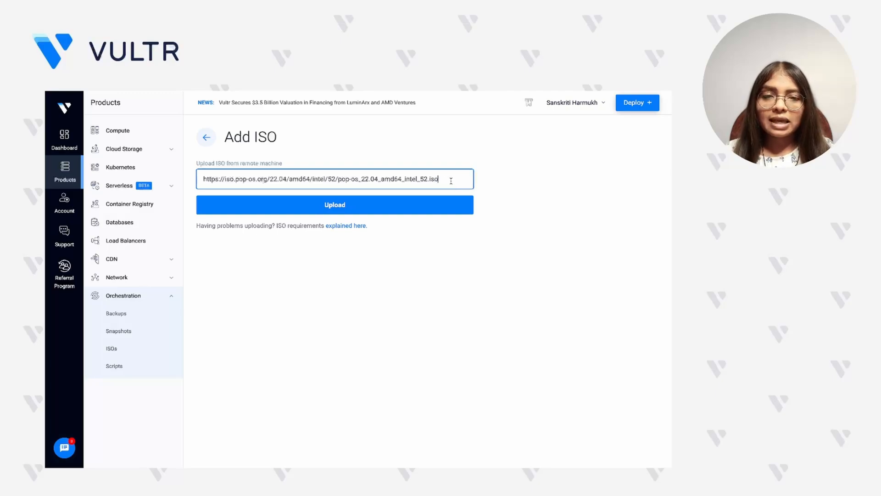
left_click_drag(451, 181, 429, 179)
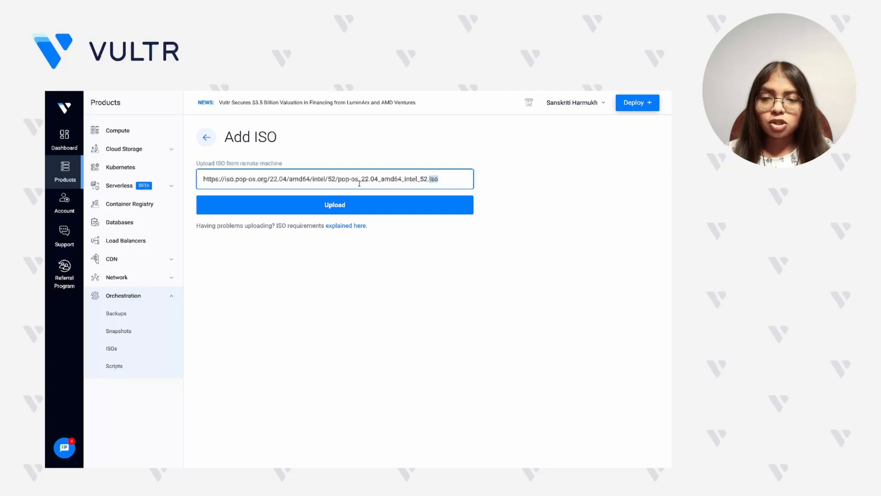
double_click(272, 181)
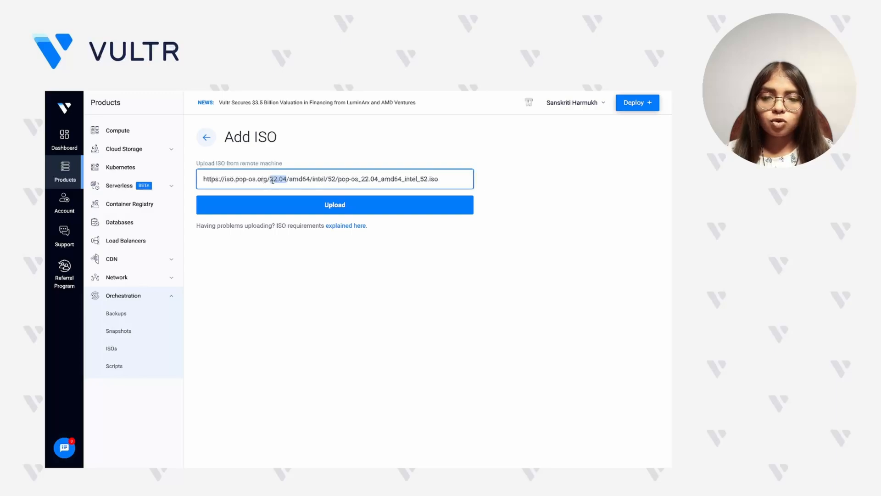
left_click(255, 205)
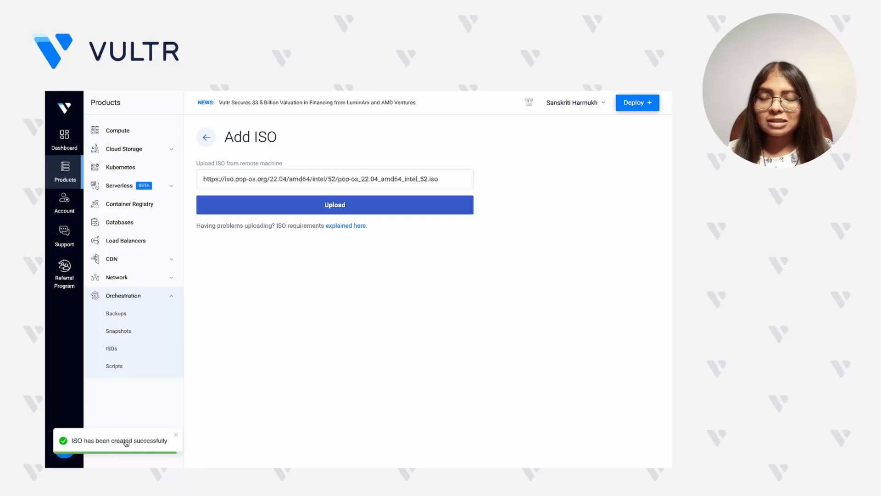
left_click(145, 346)
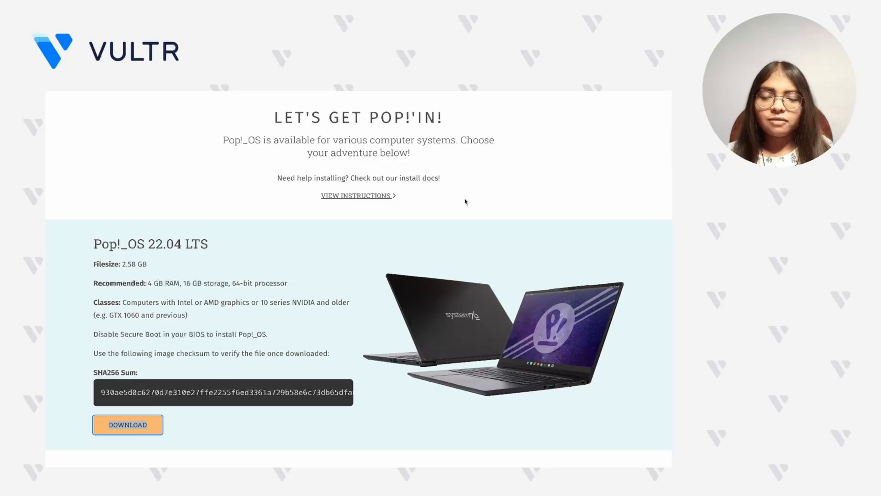
- Open the install instructions on the System76 download page and examine the CPU, RAM and drive storage requirements for Pop!_OS
left_click(366, 197)
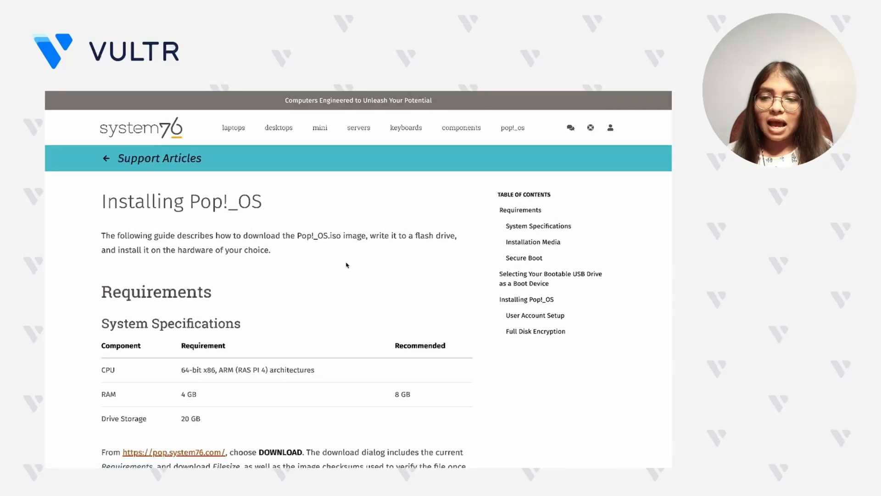
scroll(347, 265, "down", 1)
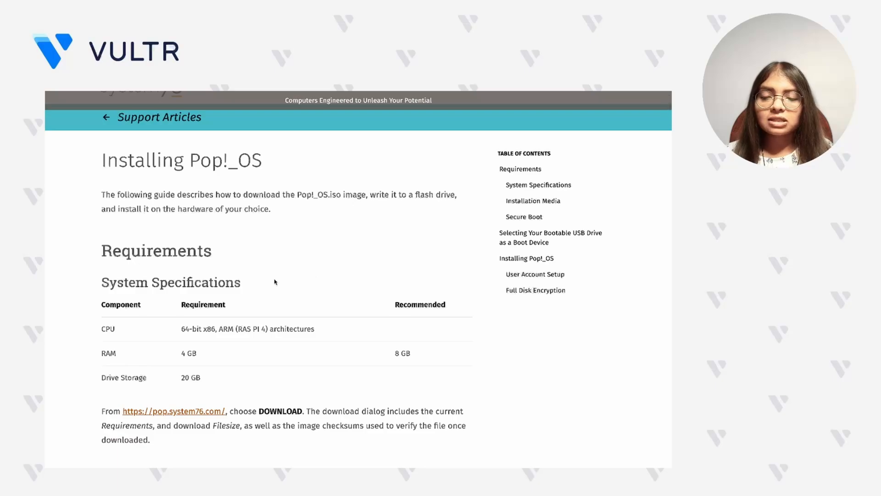
left_click_drag(182, 328, 202, 330)
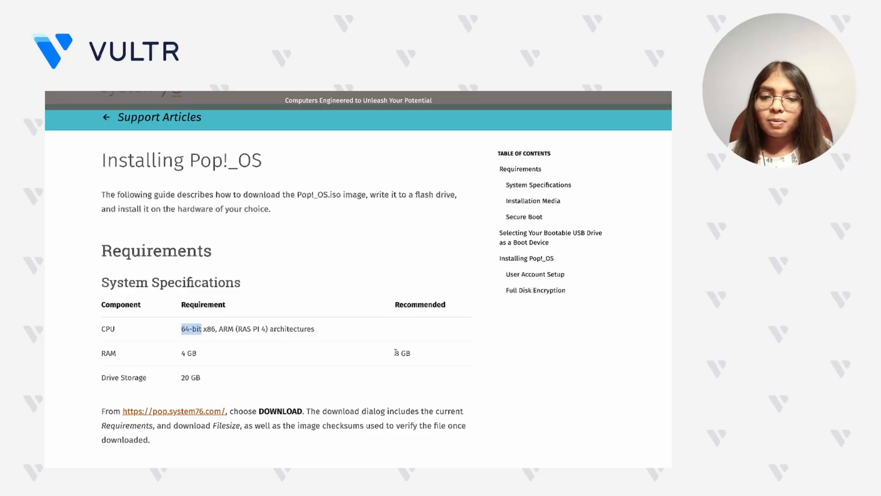
left_click_drag(396, 352, 419, 356)
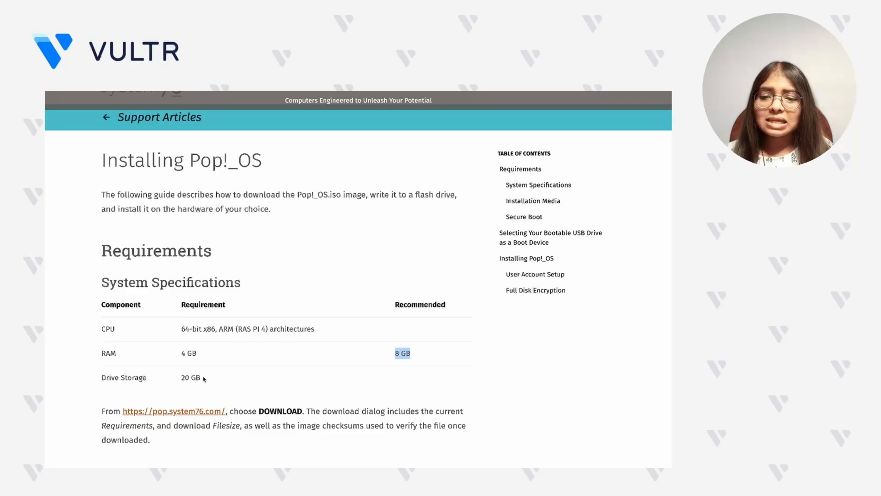
left_click_drag(201, 378, 181, 379)
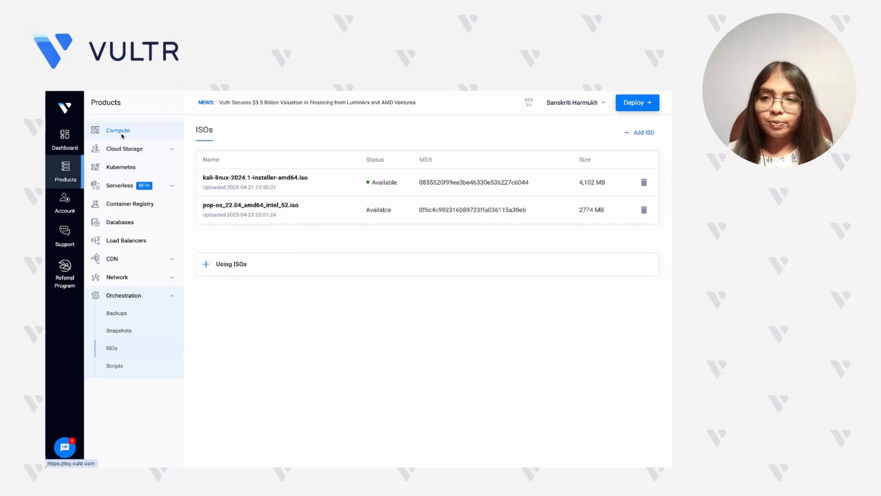
- Start a new server deployment from Compute in the Vultr console, with the Shared CPU type and the Delhi NCR location
left_click(124, 133)
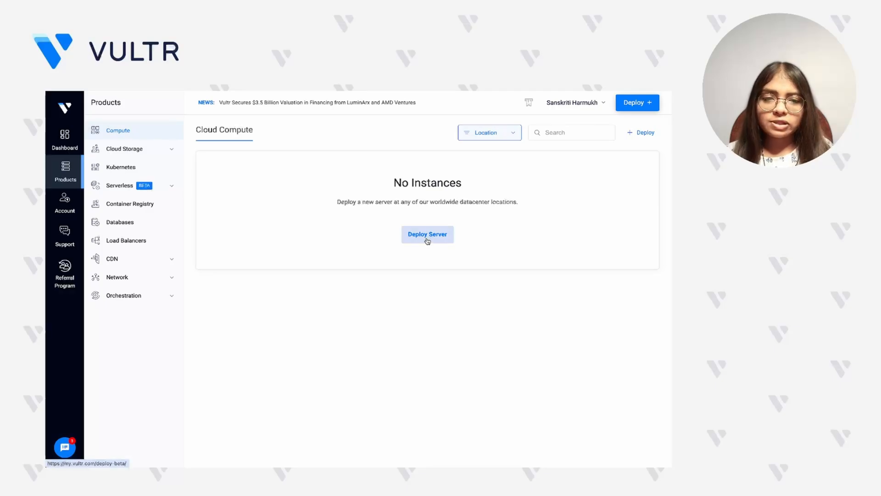
left_click(427, 238)
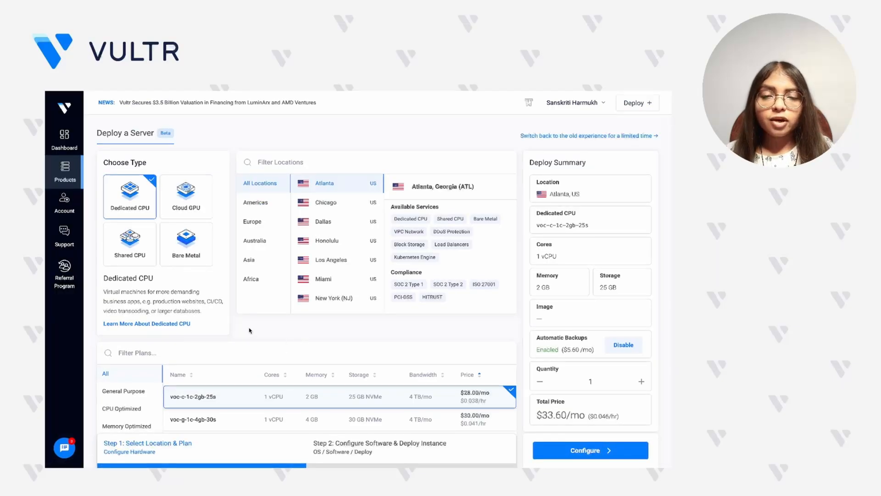
left_click(139, 256)
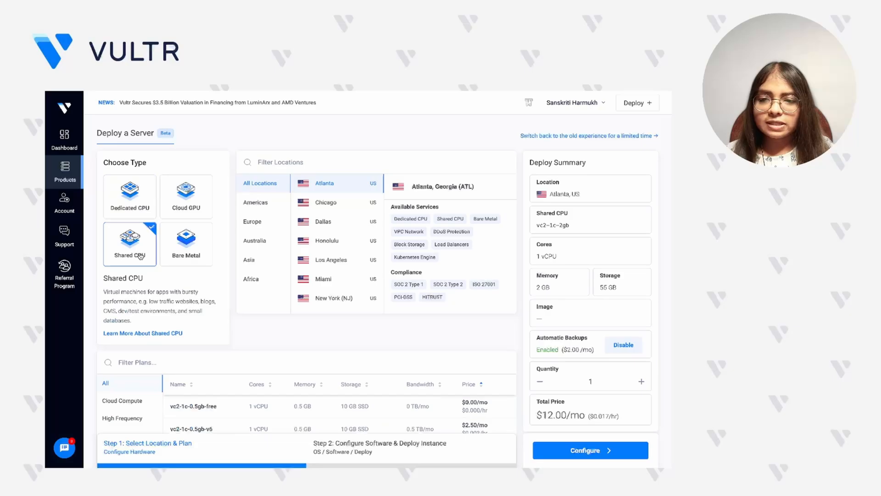
left_click(277, 163)
type("delh")
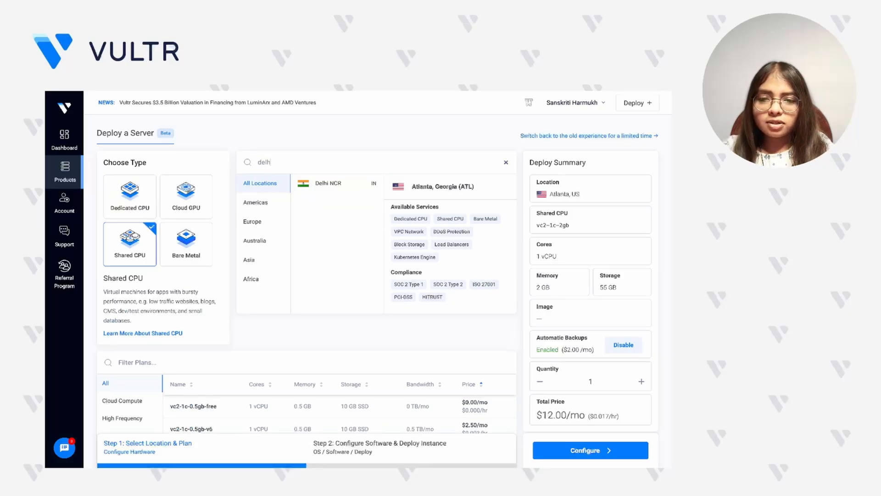
left_click(347, 184)
- Choose the vc2-4c-8gb plan with 4 vCPUs, 8 GB memory and 160 GB SSD storage
scroll(349, 275, "down", 5)
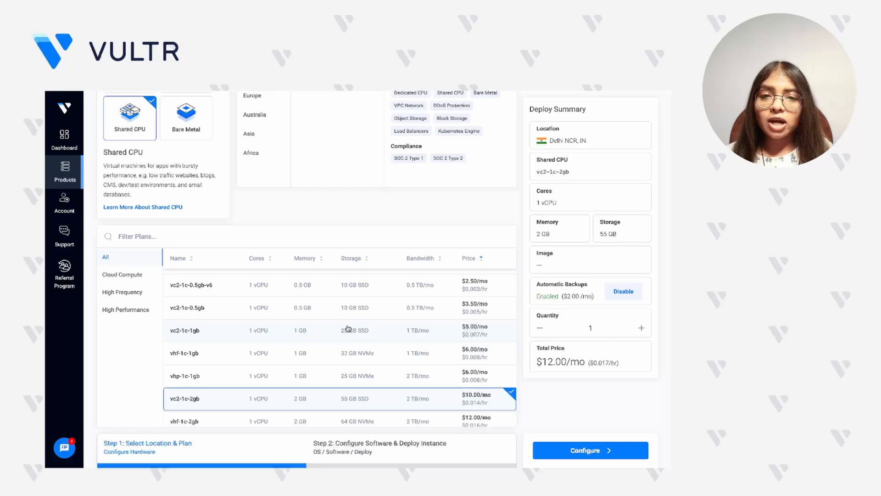
scroll(348, 329, "down", 5)
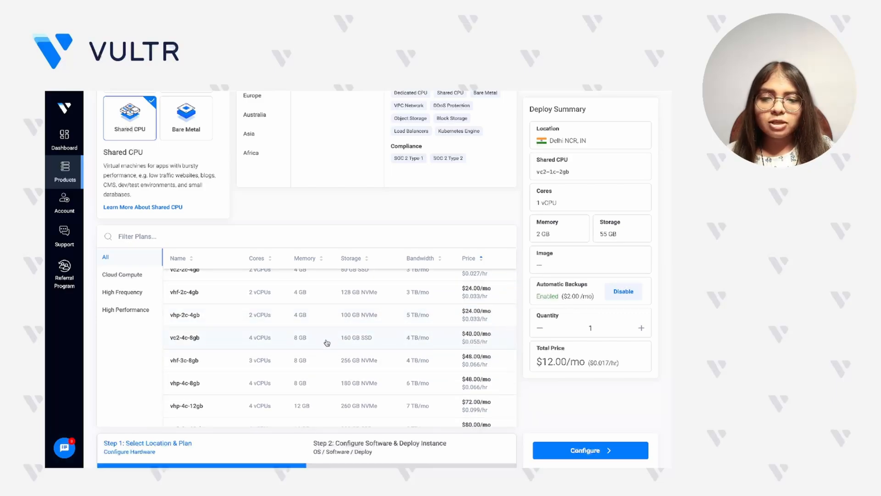
left_click(326, 342)
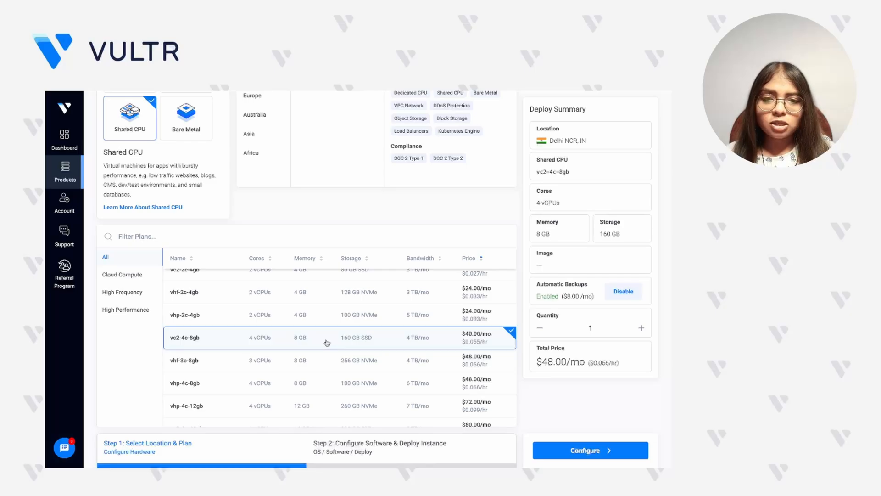
- Proceed to the software configuration and choose the custom ISO pop-os_22.04_amd64_intel_52.iso as the server image
left_click(416, 454)
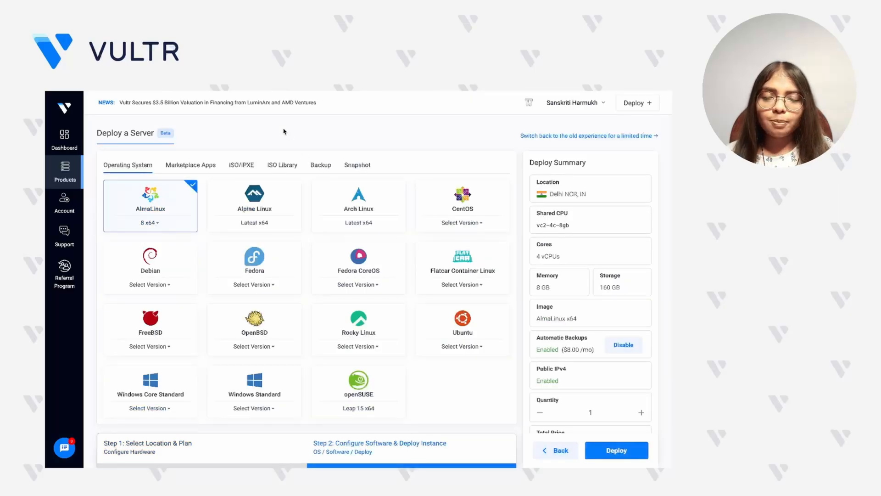
left_click(245, 165)
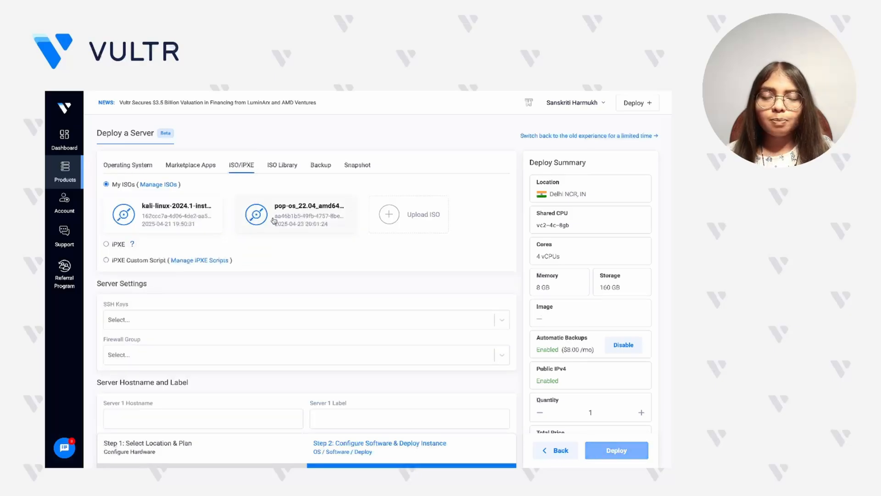
left_click(274, 221)
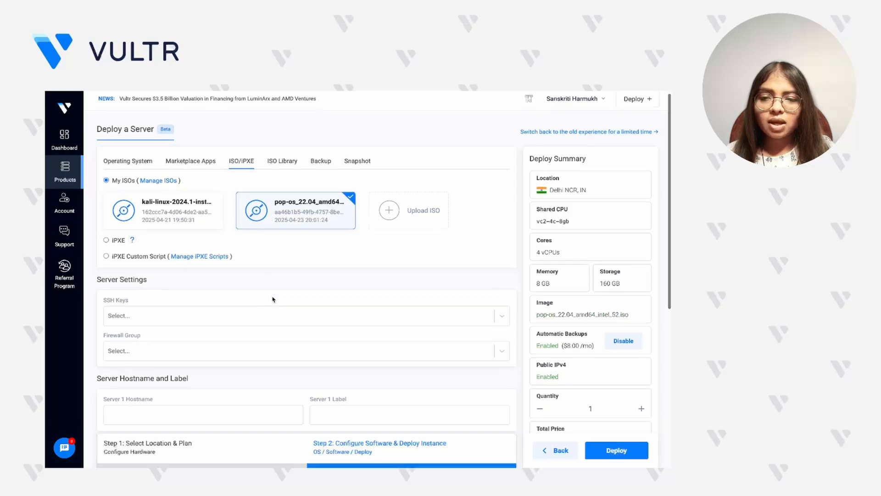
- Set the server's hostname and label to demo-server and deploy the instance
scroll(272, 299, "down", 1)
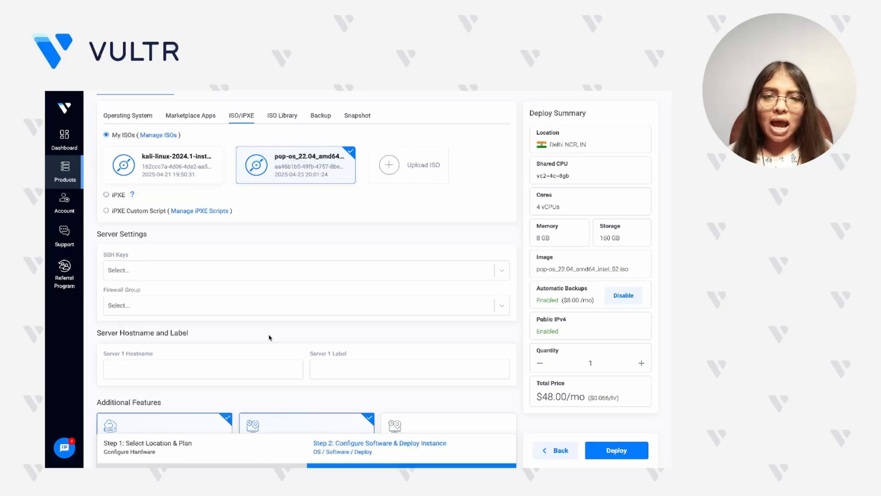
left_click(236, 368)
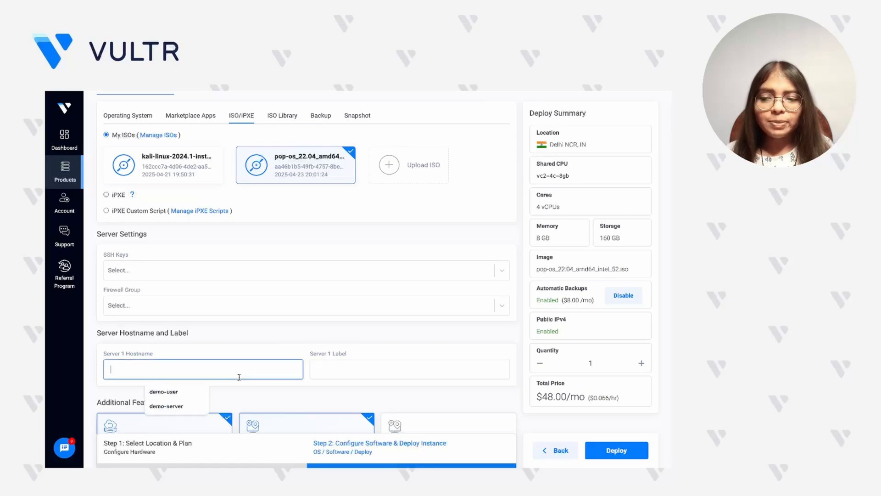
type("demo")
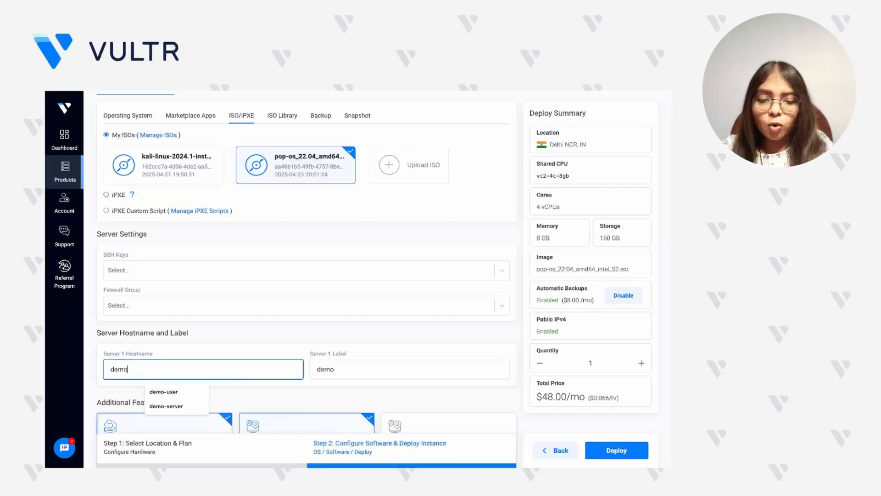
type("-server")
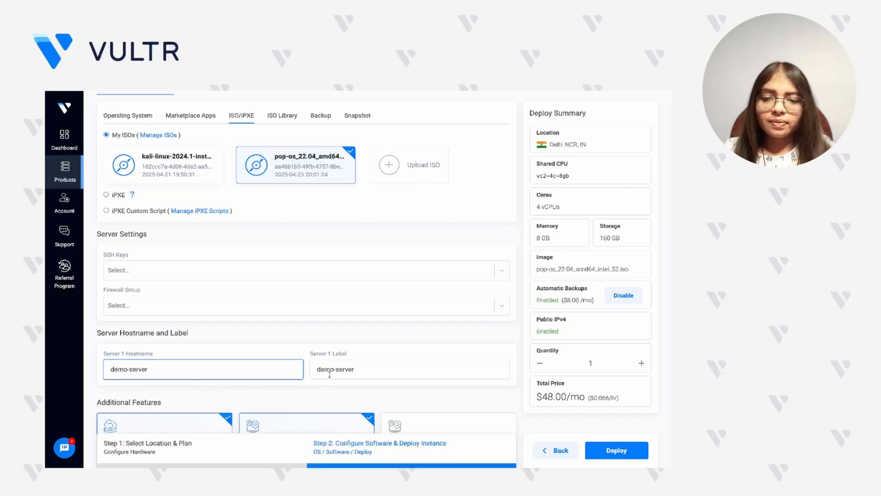
scroll(330, 395, "down", 4)
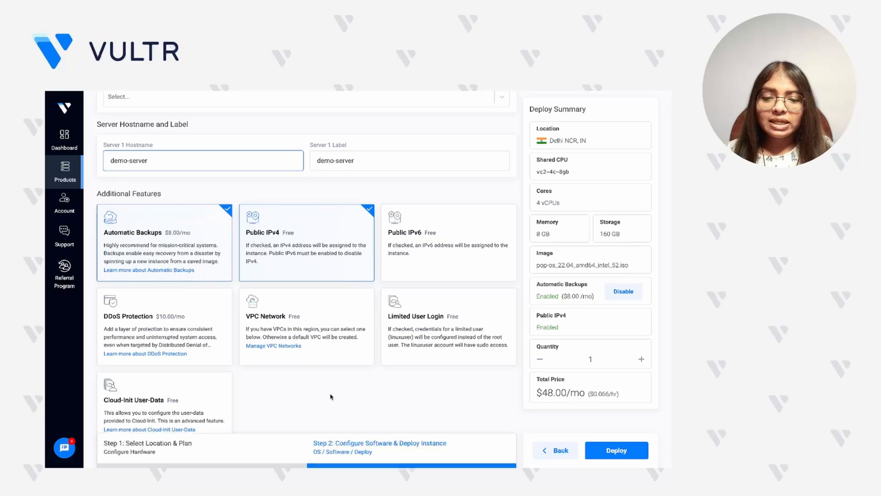
left_click(617, 450)
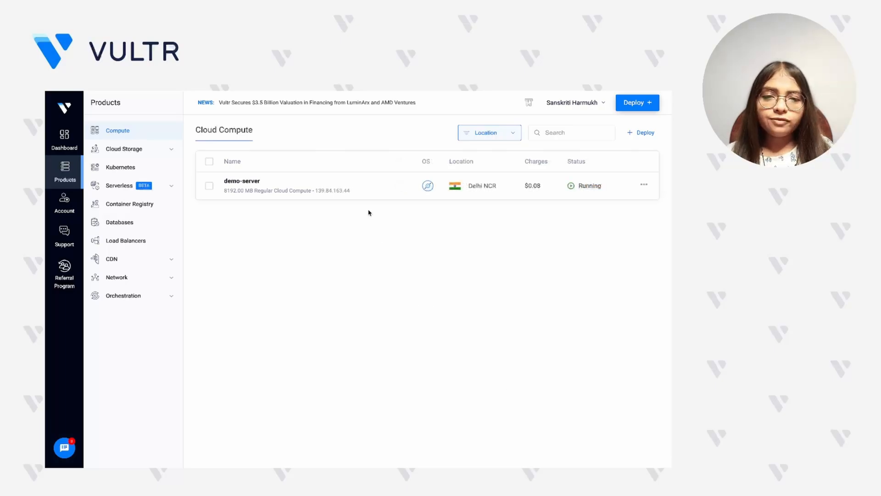
- Open the console of demo-server and bring the Pop!_OS installer window to the front
left_click(429, 180)
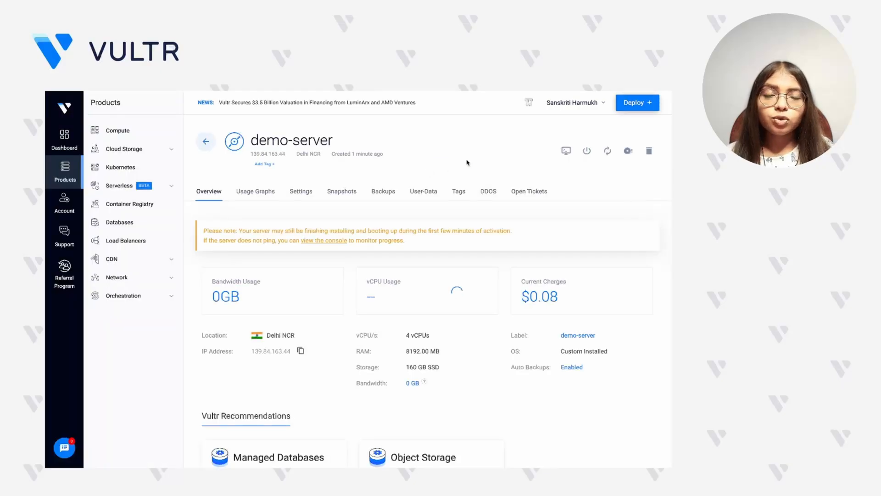
left_click(566, 151)
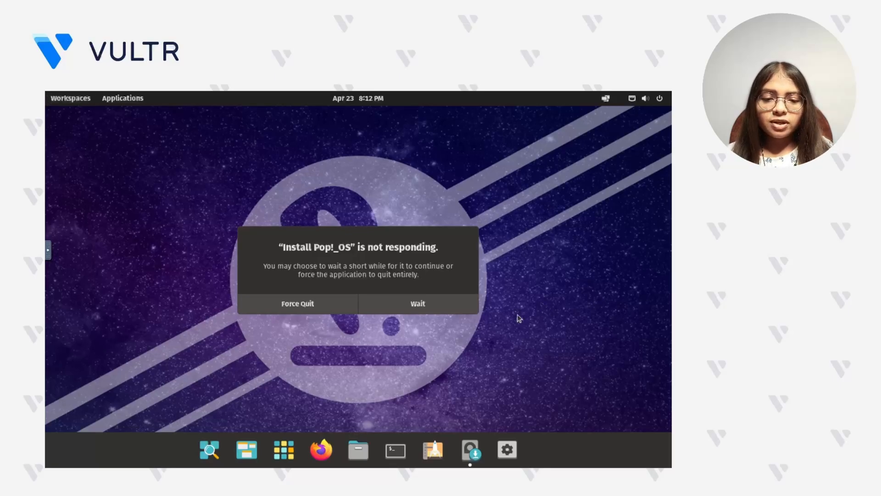
left_click(472, 443)
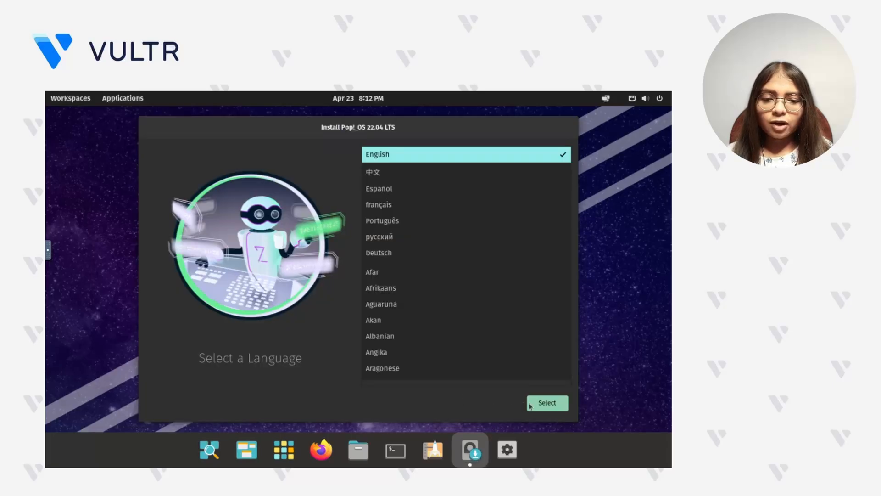
- Choose English as the installation language and English (US) with the Default variant as the keyboard layout
left_click(529, 405)
left_click(529, 406)
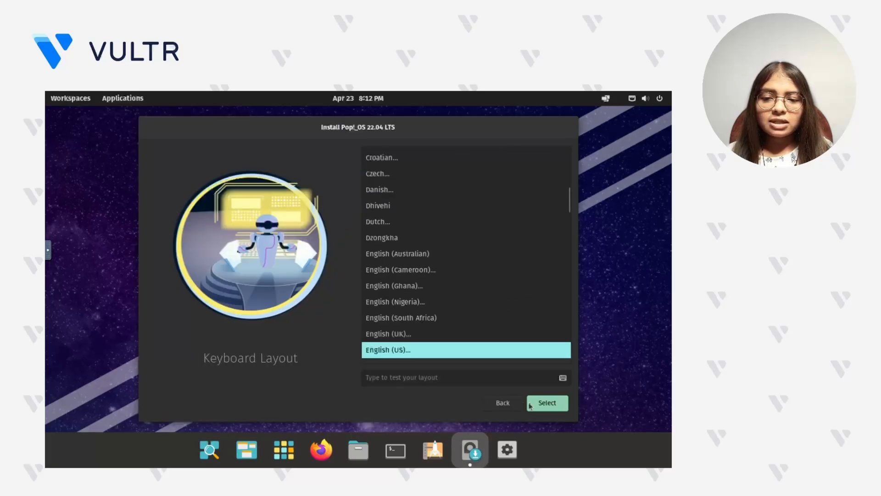
left_click(529, 405)
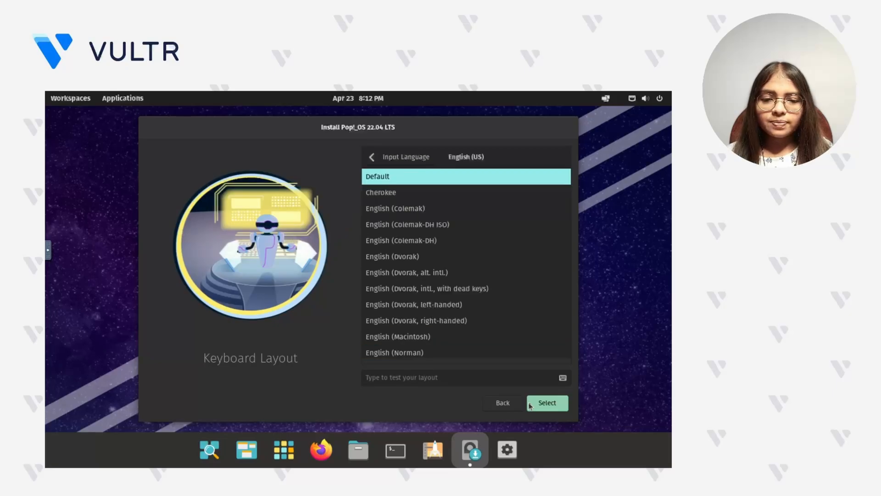
left_click(529, 406)
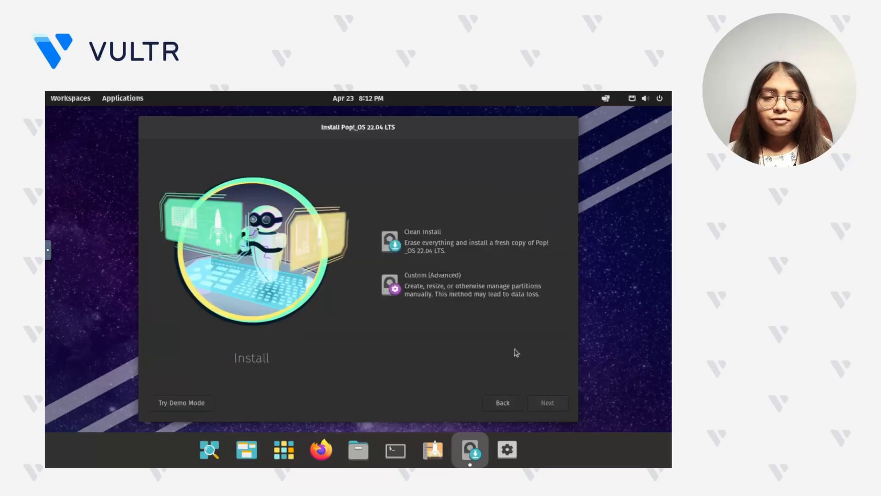
- Choose a clean install and erase the Virtio Block Device /dev/vda for it, checking the drive against the server's storage size in Vultr
left_click(488, 257)
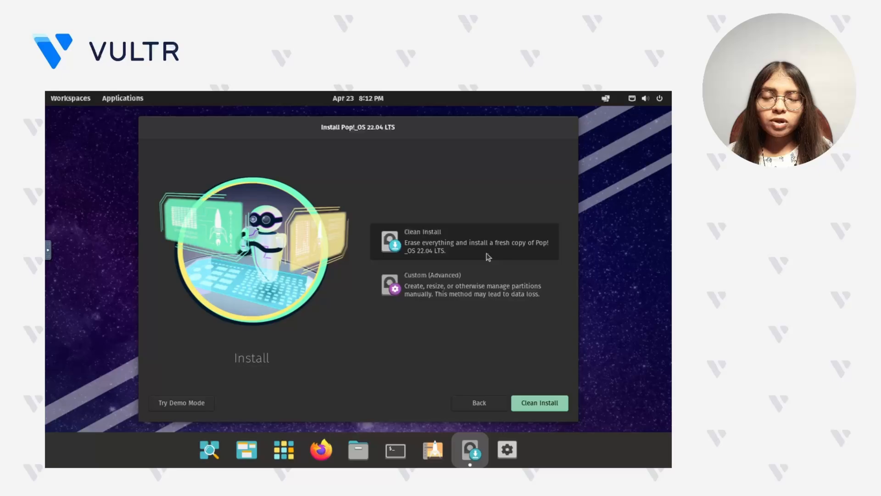
left_click(532, 404)
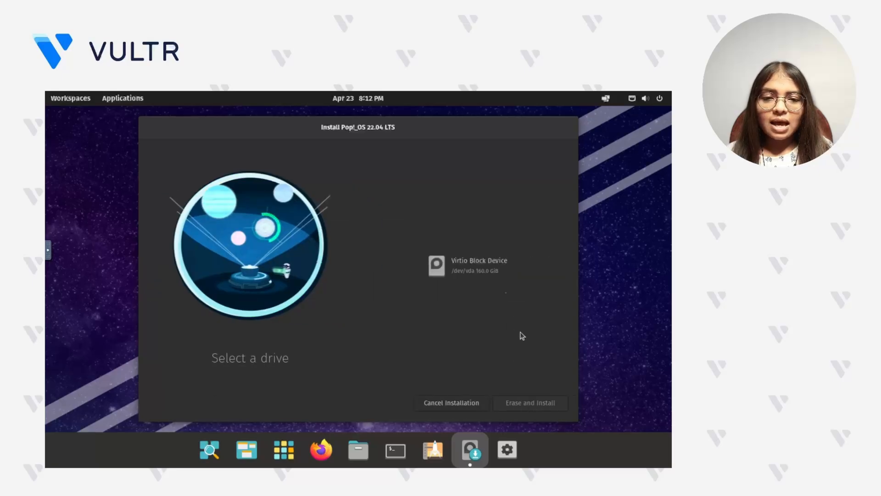
left_click(495, 276)
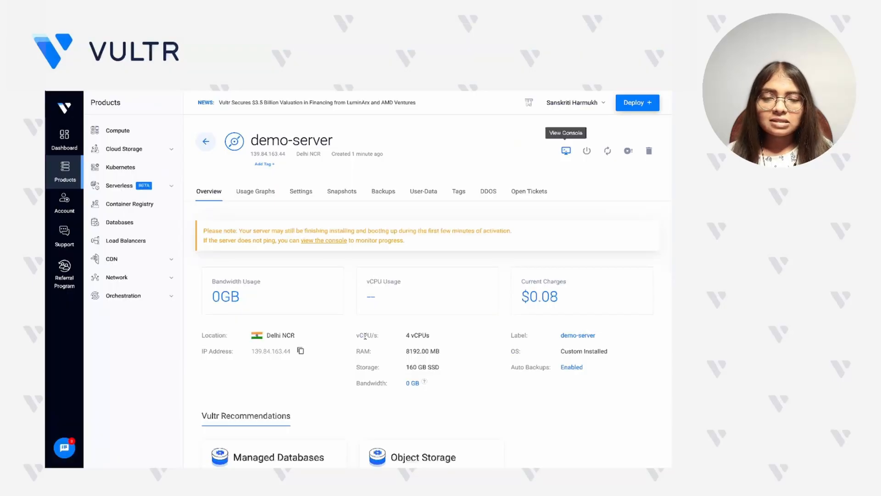
left_click_drag(407, 365, 439, 366)
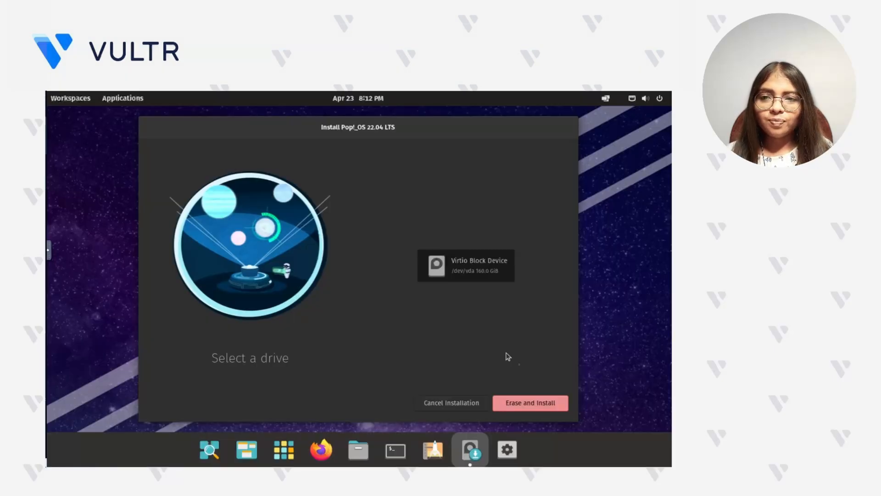
left_click(537, 410)
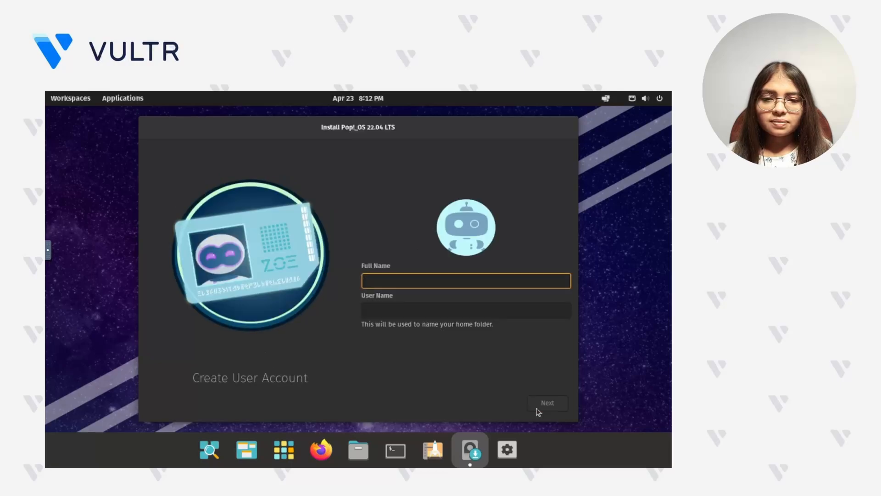
- Create the user account with demo-user as full name and user name, then enter and confirm the account password
type("demo-user")
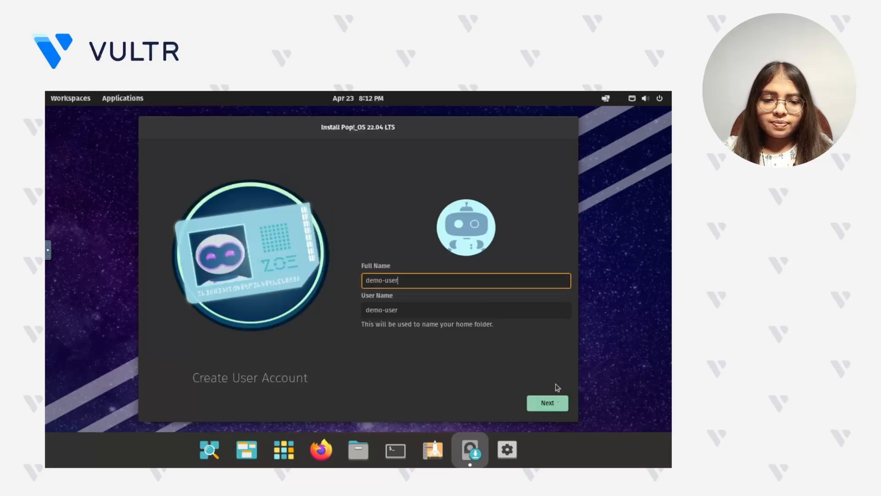
left_click(558, 405)
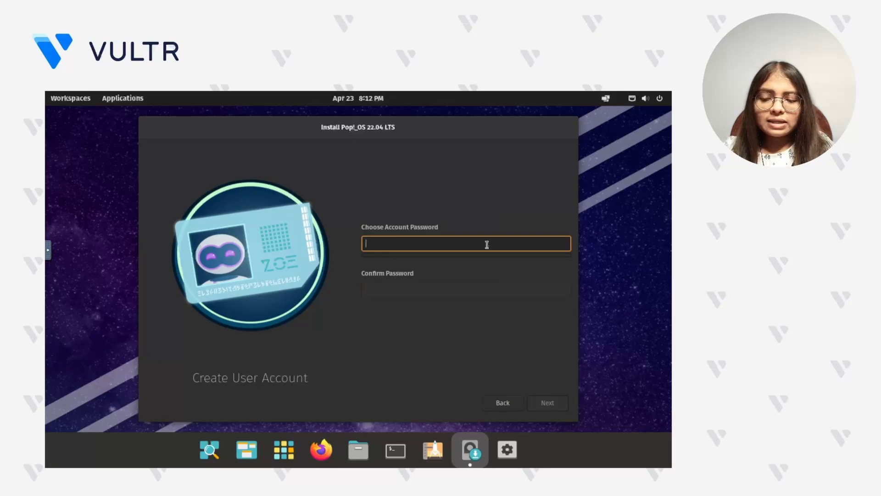
type("••••••")
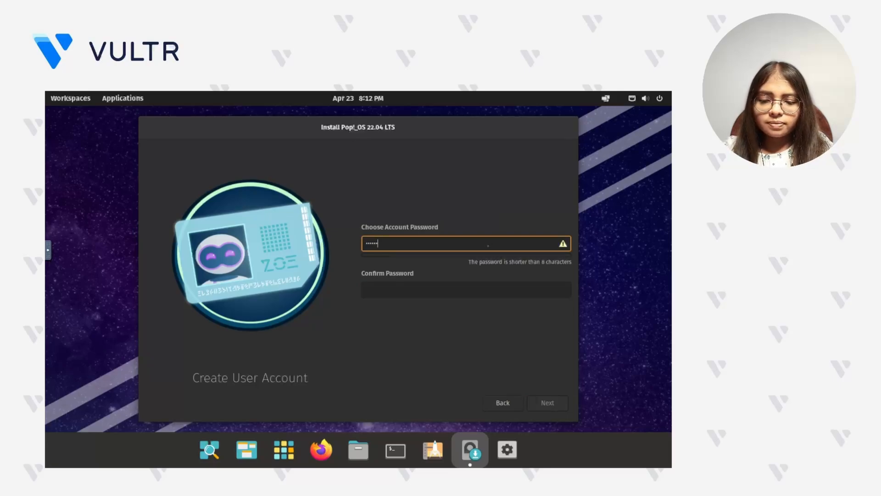
type("••••••••")
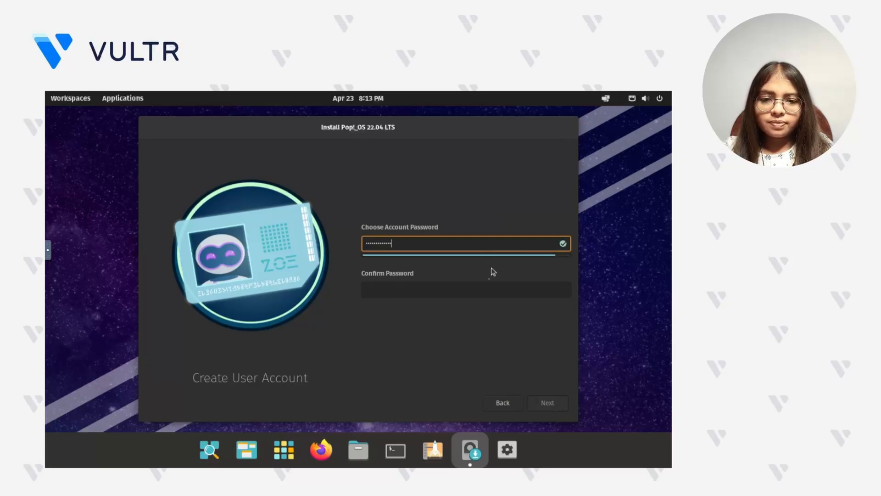
left_click(483, 287)
type("•••")
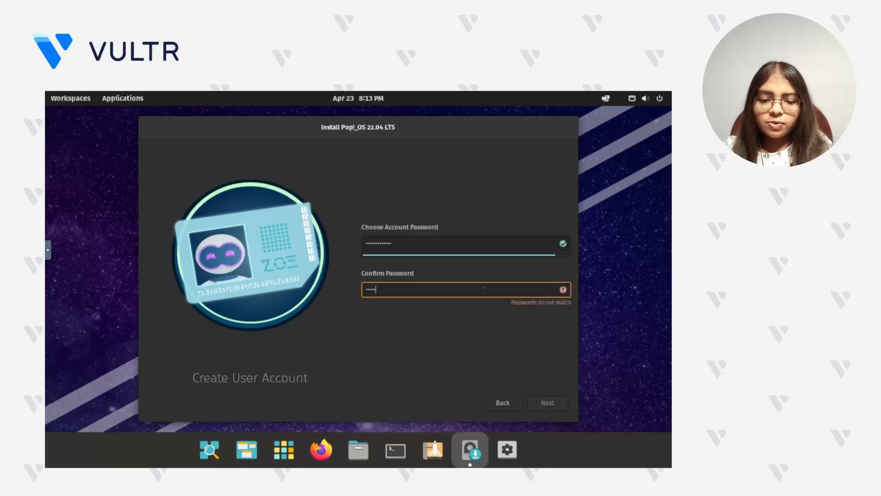
type("••••••••••")
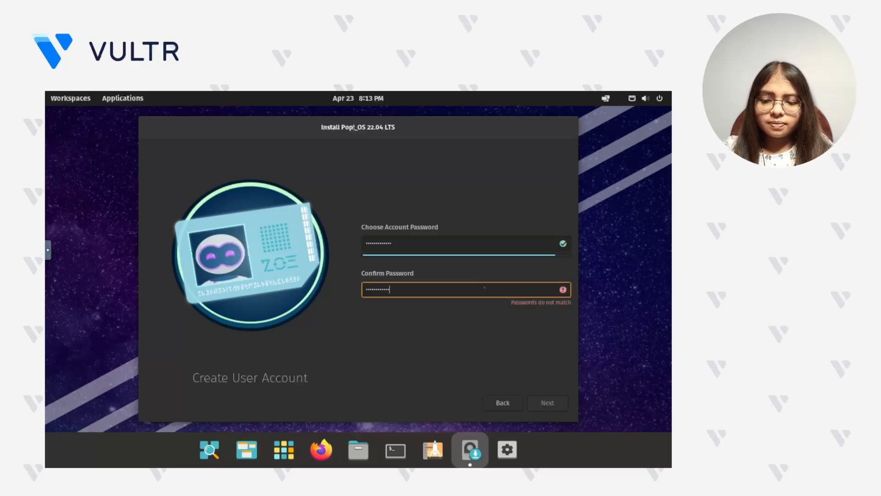
type("•")
left_click(549, 402)
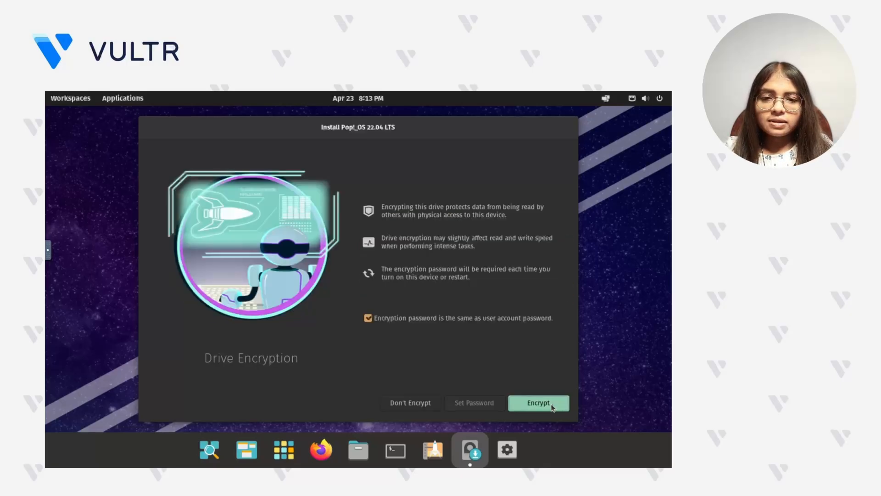
- Encrypt the drive using the user account password and restart the device when the installation has finished
left_click(538, 403)
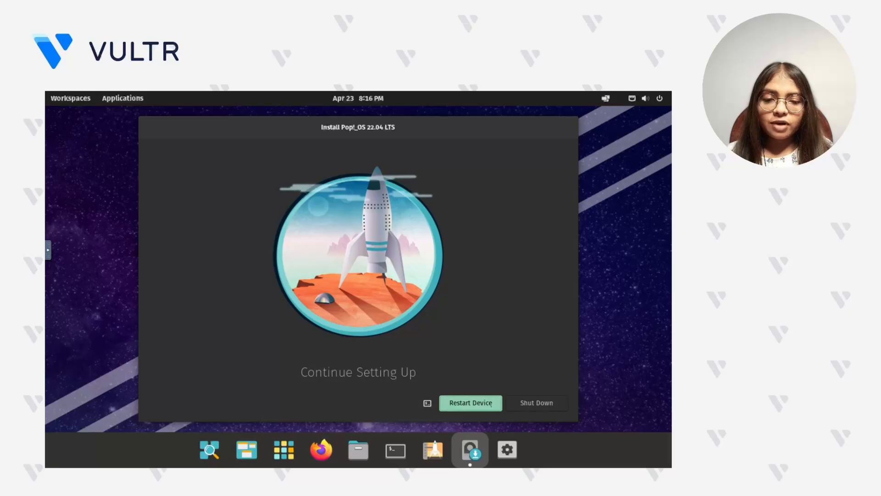
left_click(490, 404)
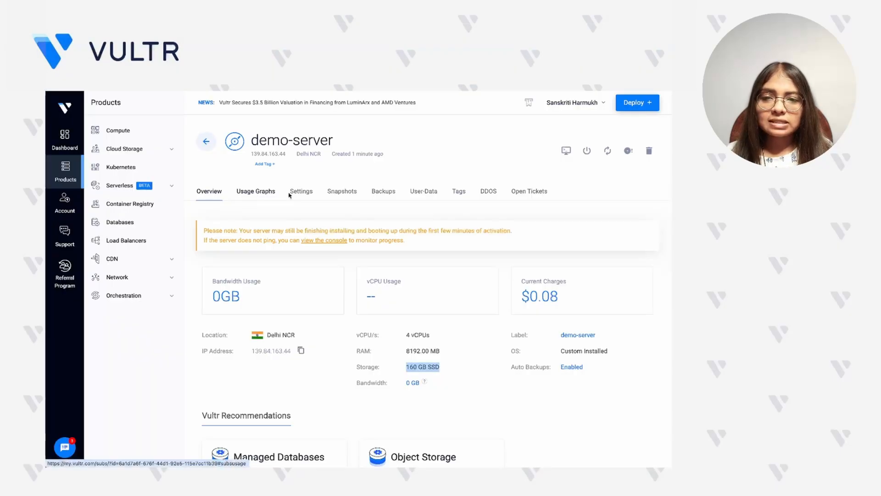
- Remove the attached custom ISO in demo-server's settings in the Vultr console and confirm the removal
left_click(299, 192)
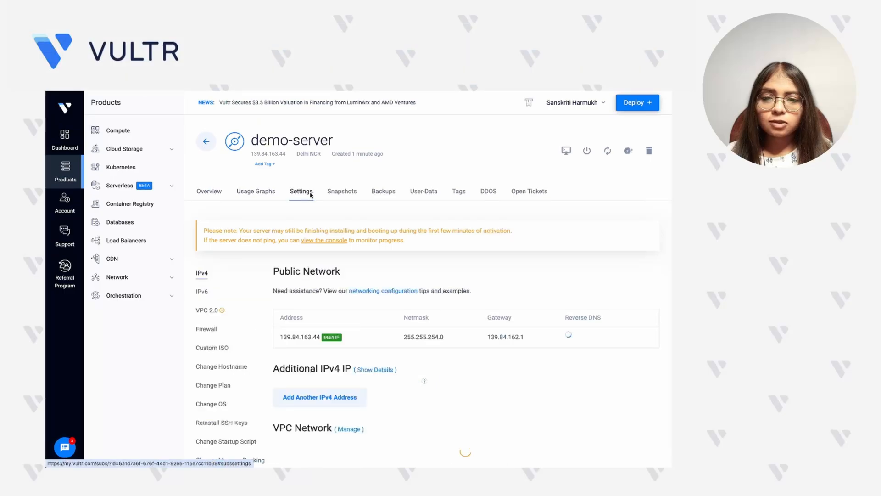
left_click(212, 348)
left_click(330, 321)
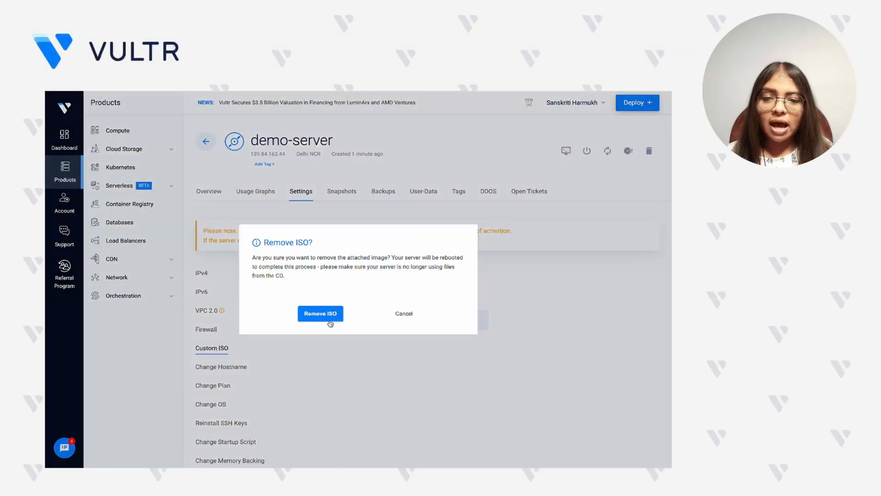
left_click(329, 314)
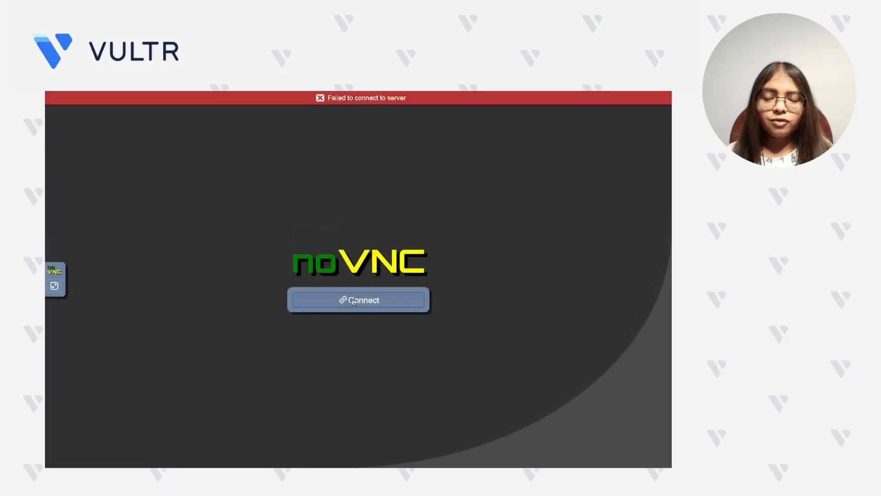
- Unlock the encrypted disk cryptdata in the server's console by entering the encryption password
left_click(358, 299)
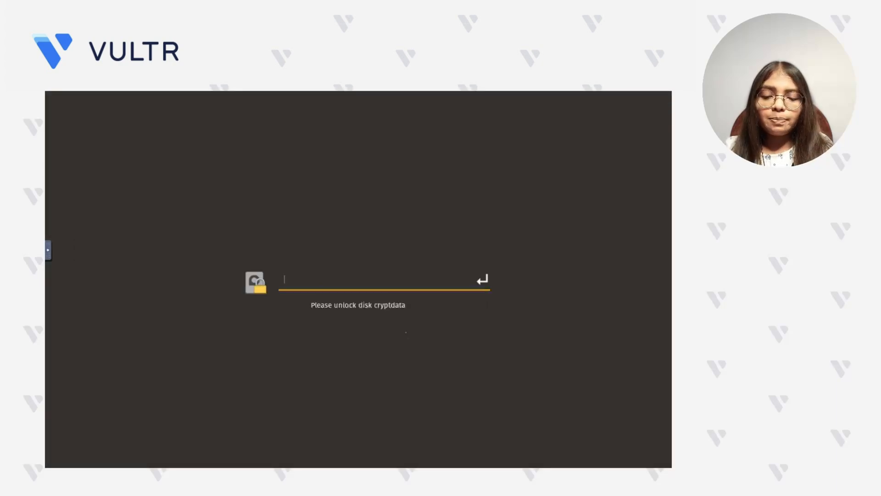
type("**************")
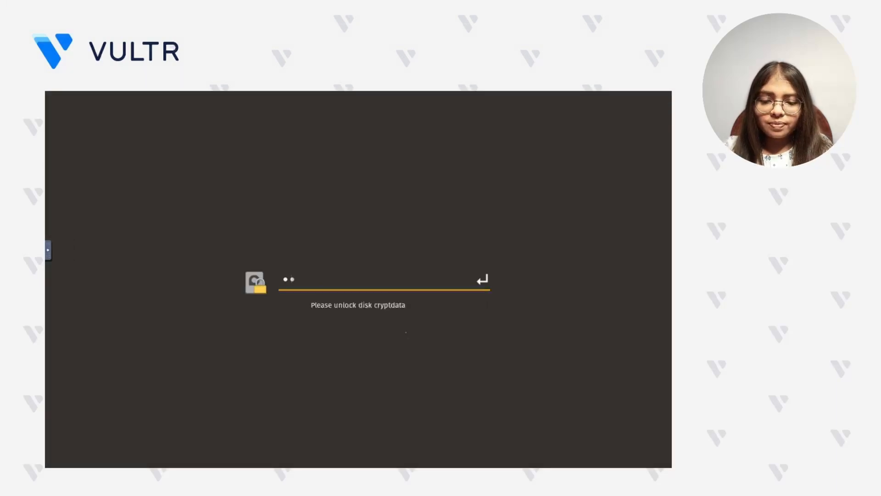
key("Return")
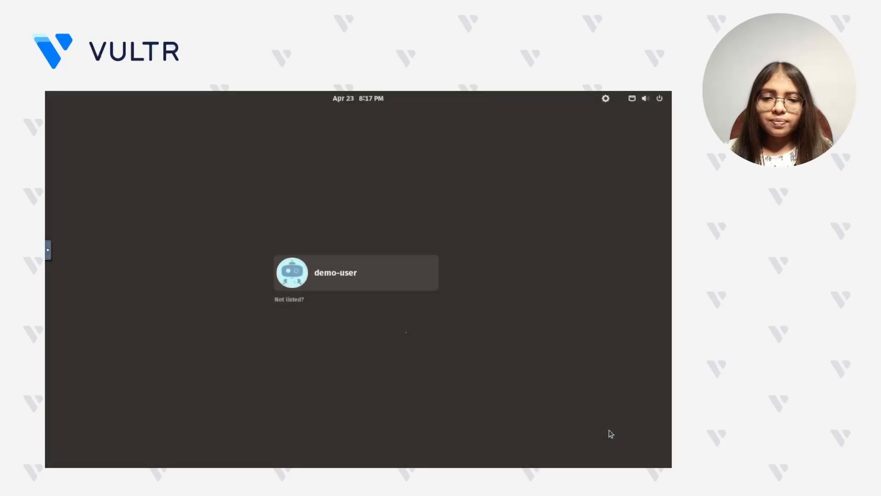
- Log in to Pop!_OS as demo-user with the account password
left_click(316, 278)
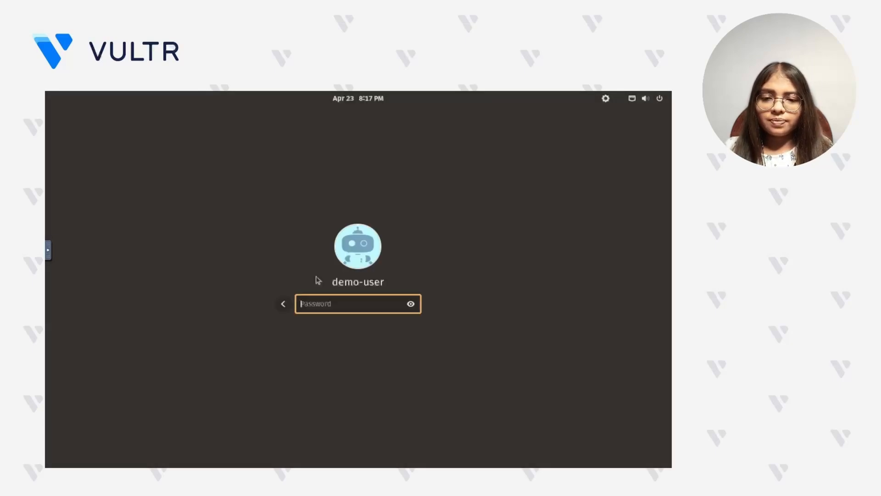
type("********")
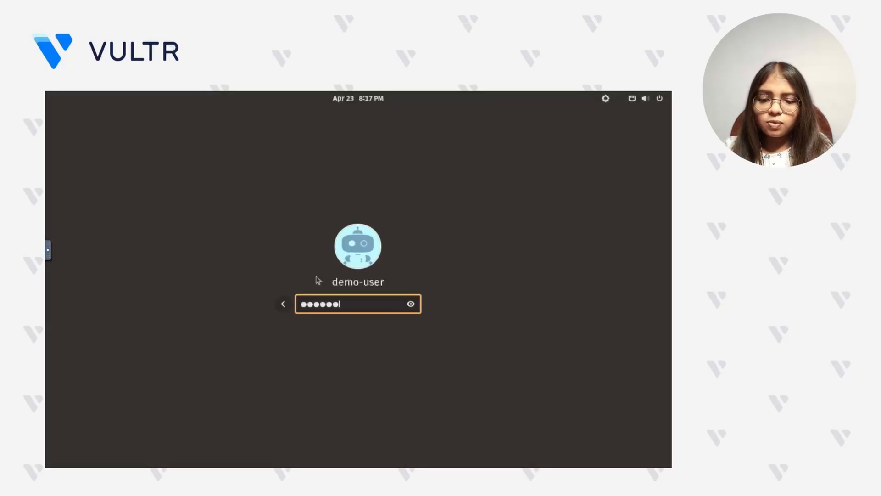
type("*****")
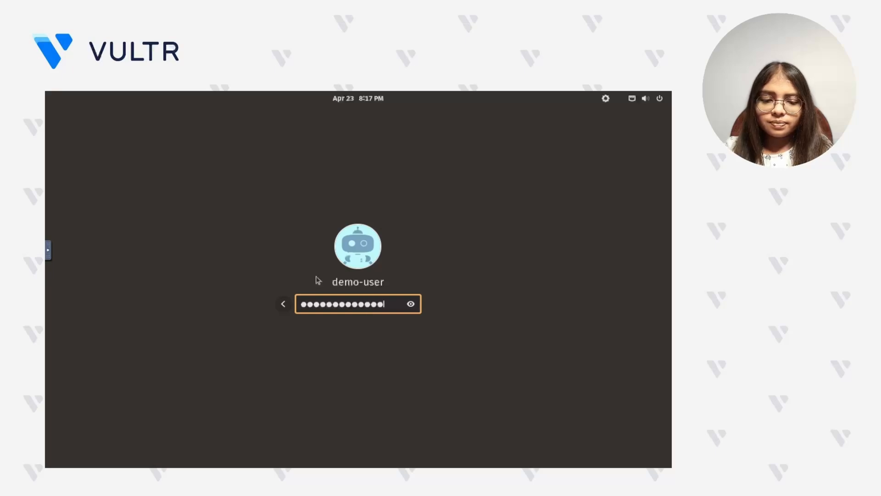
key("Return")
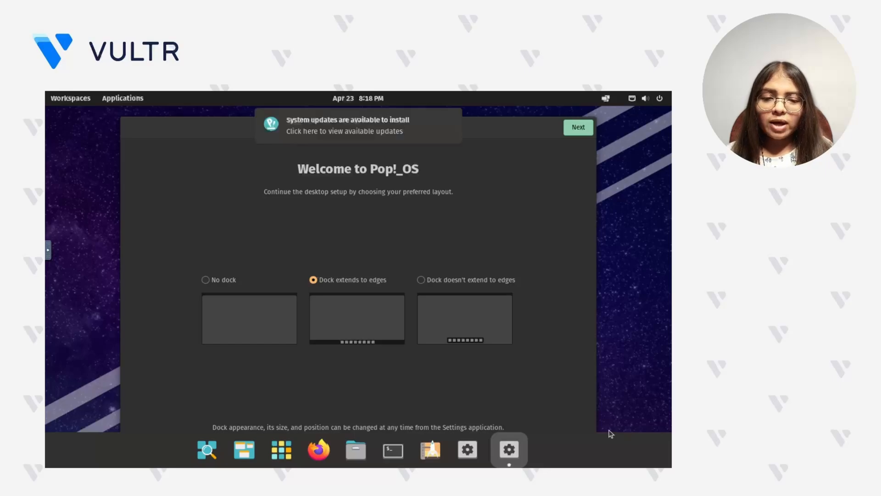
- Test the network connection from a terminal with the command ping -c 4 google.com
left_click(394, 449)
type("ping -c 4 google.com")
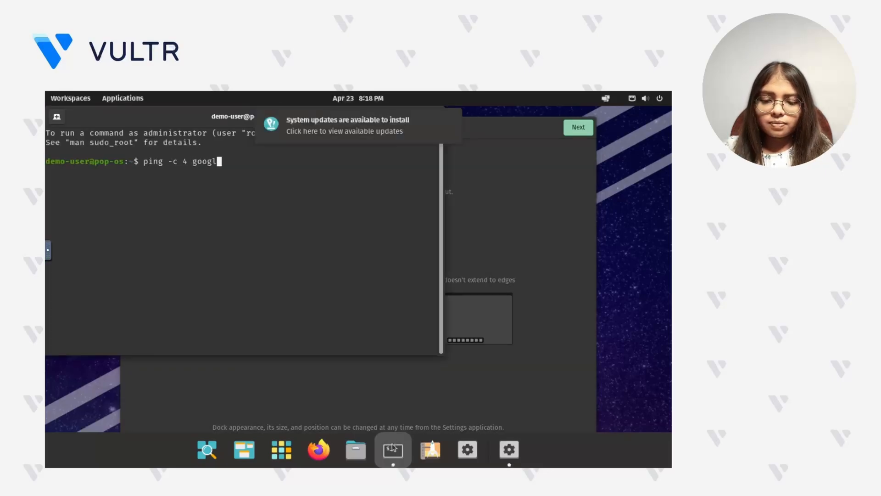
key("Return")
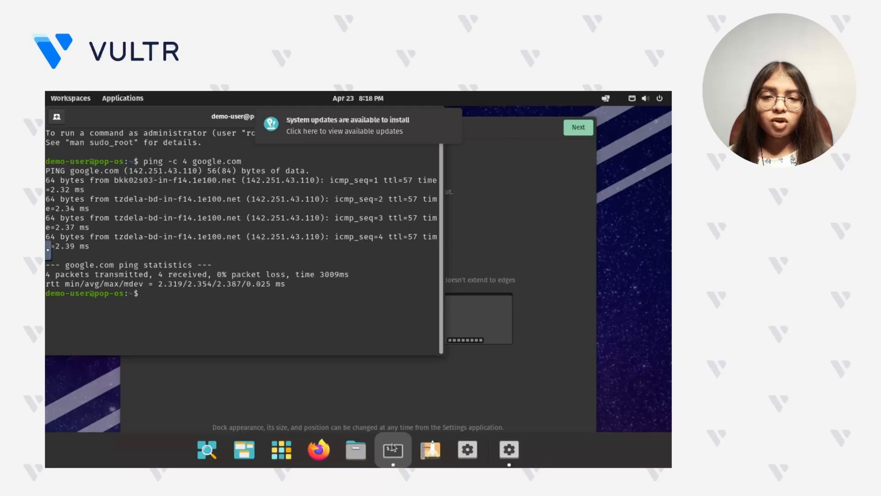
- Open Firefox and load github.com to test web browsing
left_click(320, 456)
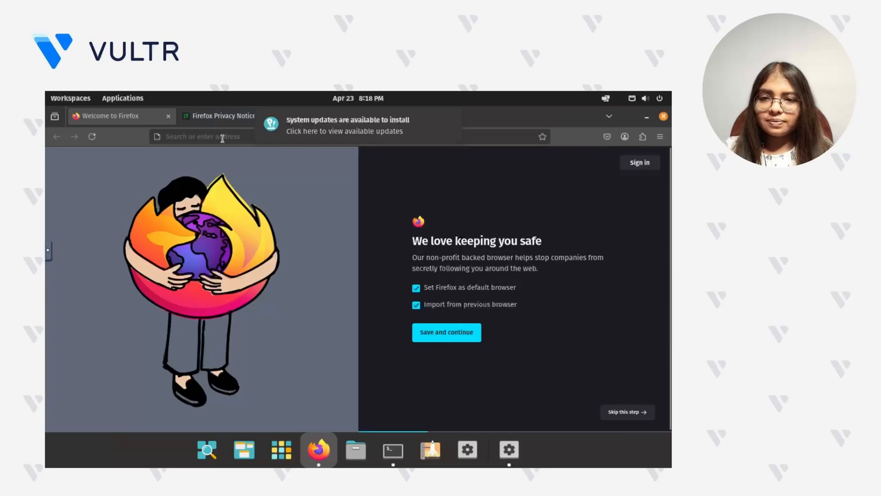
left_click(223, 137)
type("github.com")
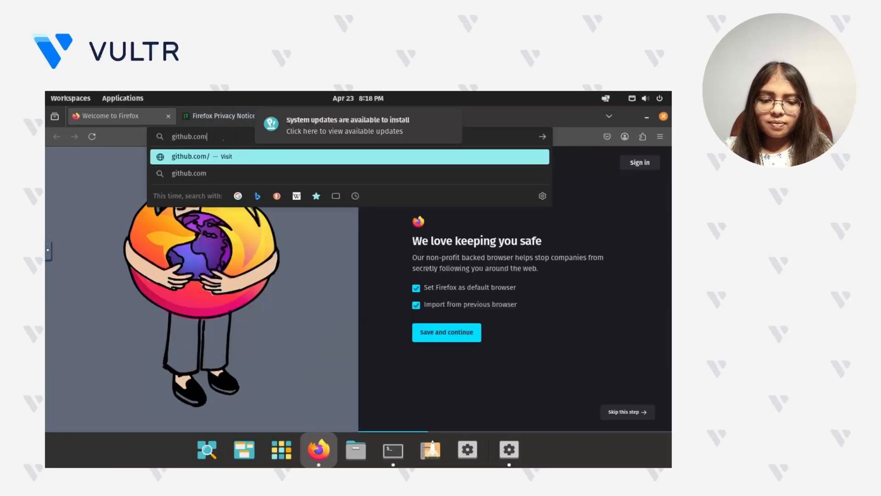
key("Return")
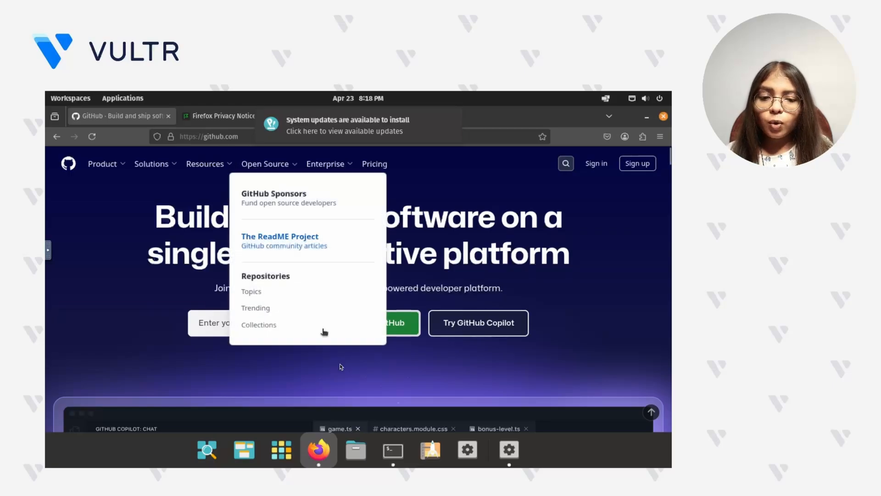
- Install Nginx from the terminal with sudo apt install nginx, entering the account password for sudo and accepting the installation
left_click(393, 449)
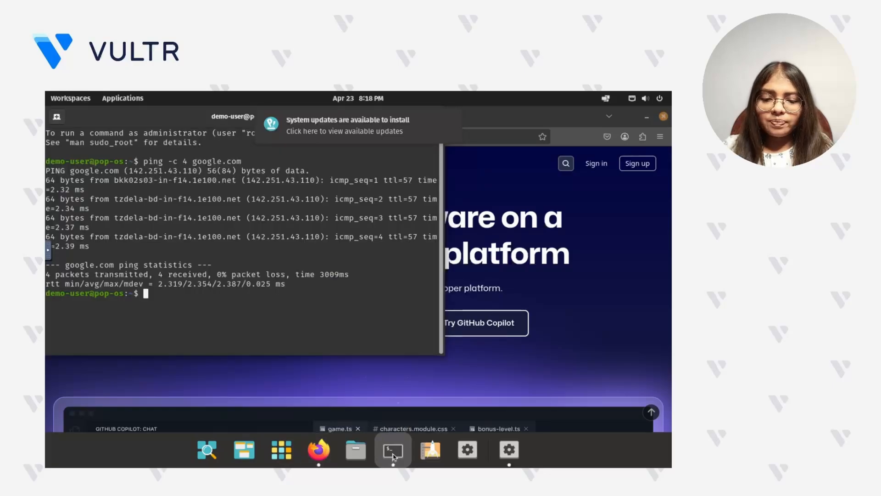
type("sudo apt install nginx")
key("Return")
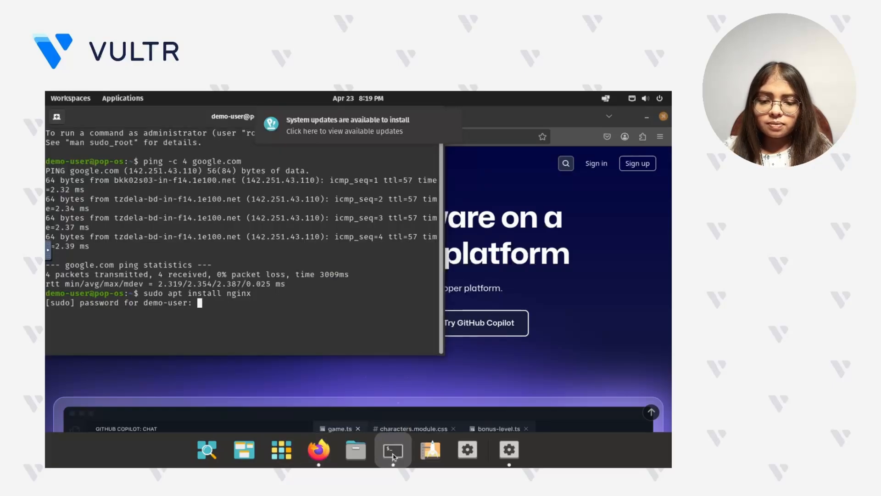
key("Return")
type("y")
key("Return")
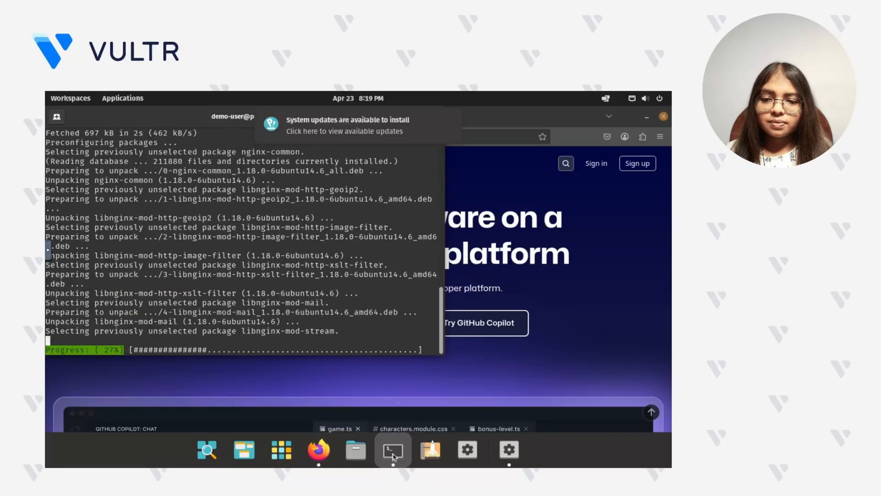
- Check the state of the Nginx service with the command sudo systemctl status nginx
type("sud")
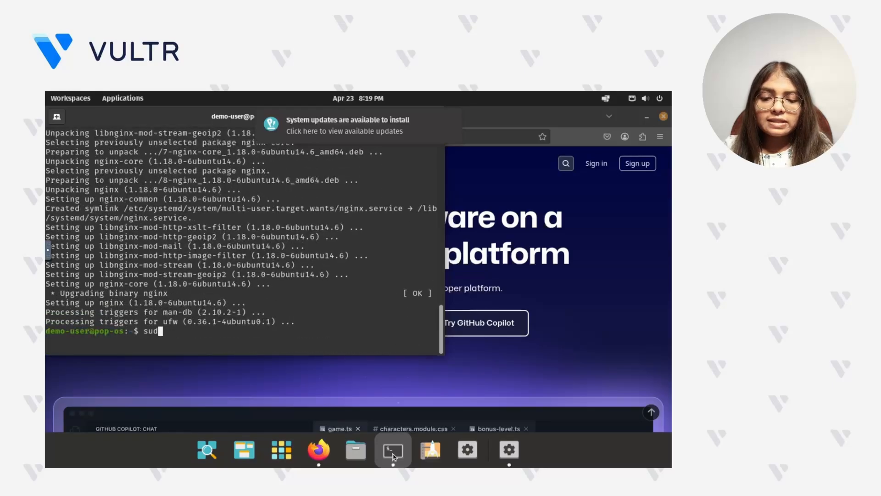
type("o systemctl status nginx")
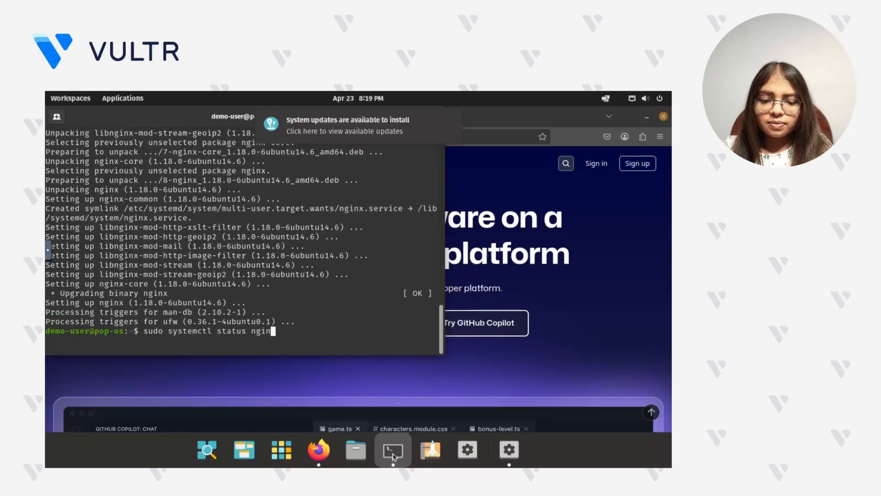
key("Return")
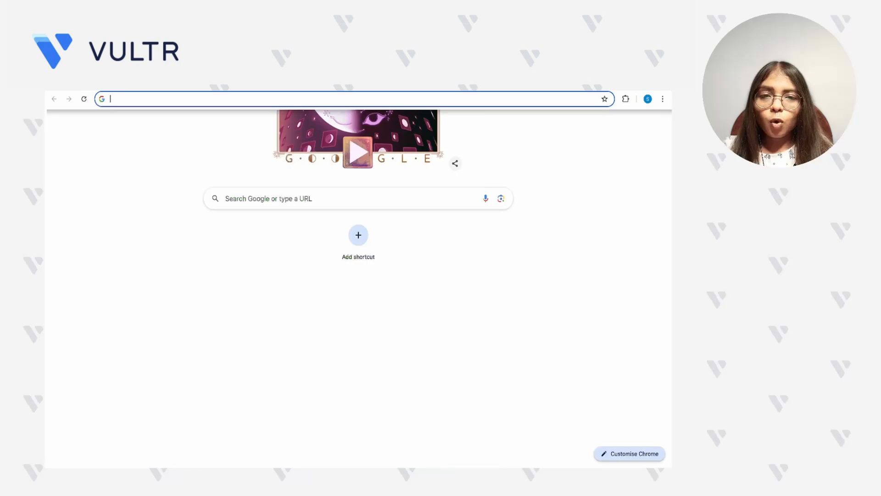
- Switch to Chrome on the local computer and load the server's IP address 139.84.163.44 to test the Nginx web server
left_click(364, 100)
type("139.84.163.44")
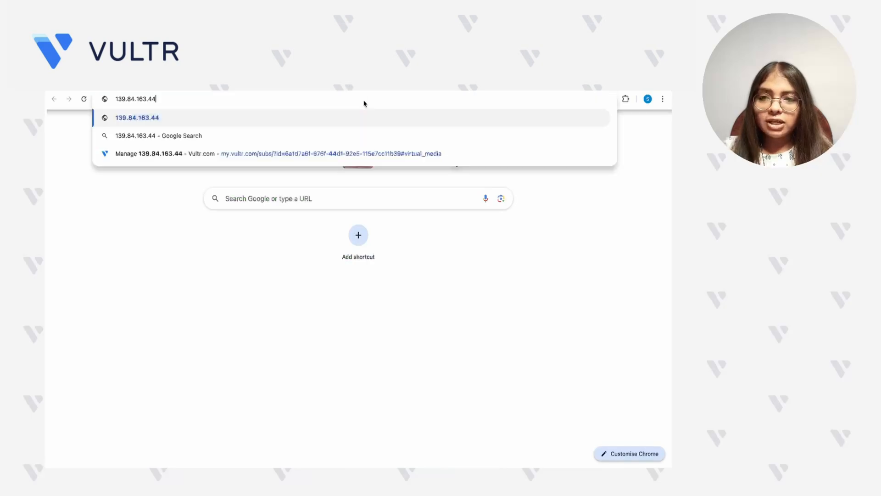
key("Return")
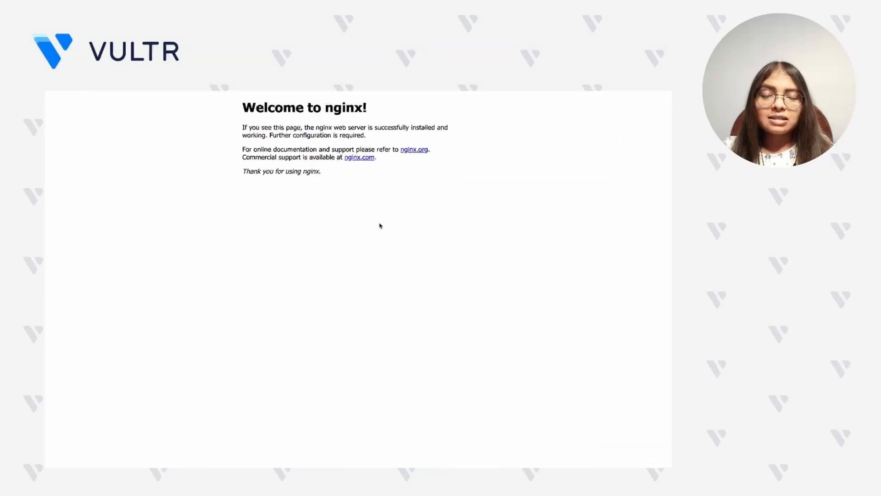